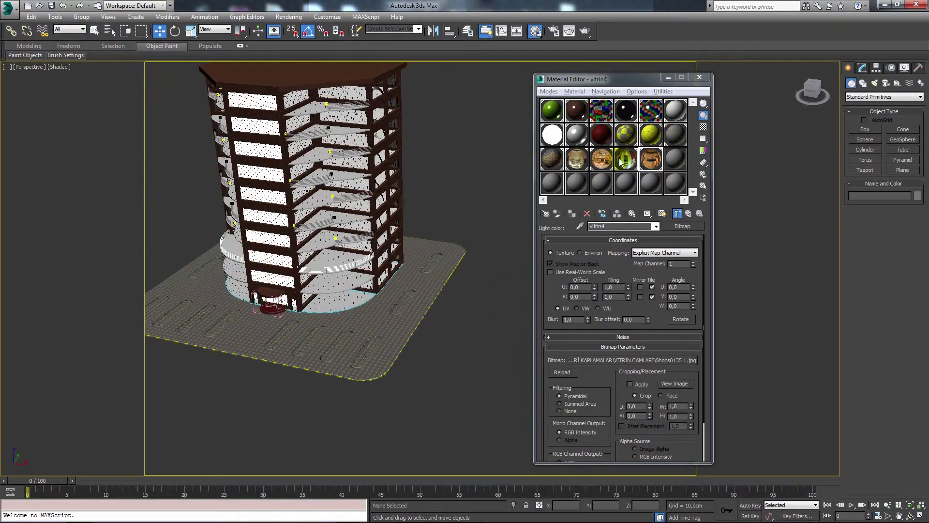
# Close the Material Editor and frame the whole building lot in Top view for drawing a Plane.
pyautogui.click(691, 81)
pyautogui.press('t')
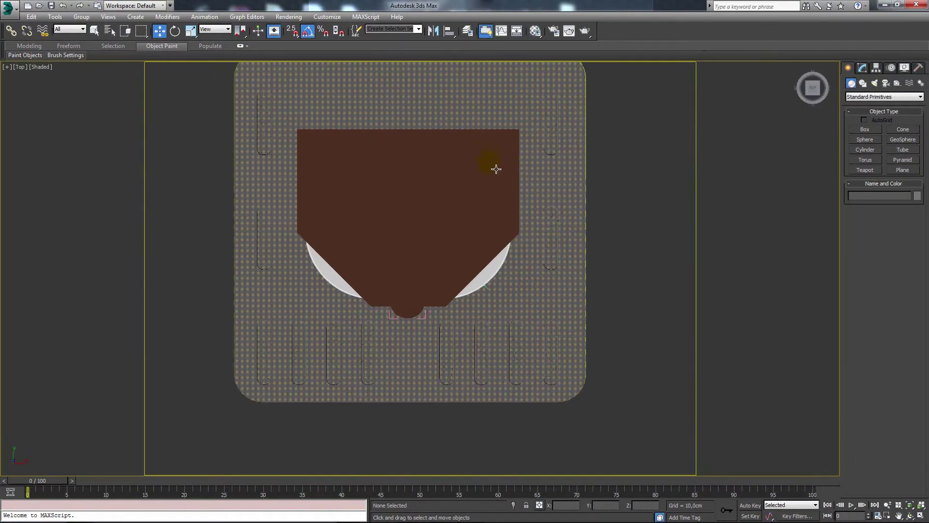
pyautogui.scroll(-4, 527, 154)
pyautogui.moveTo(527, 153); pyautogui.dragTo(494, 246, button='middle')
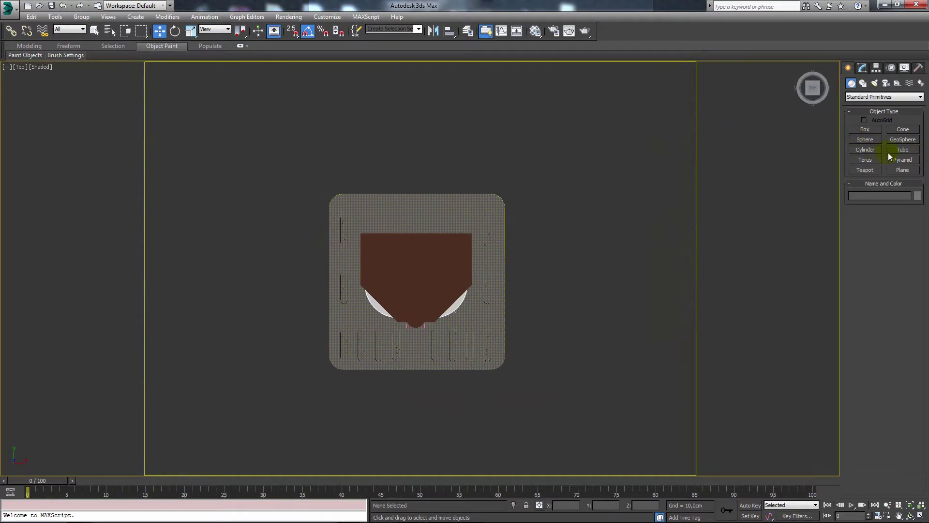
pyautogui.click(896, 169)
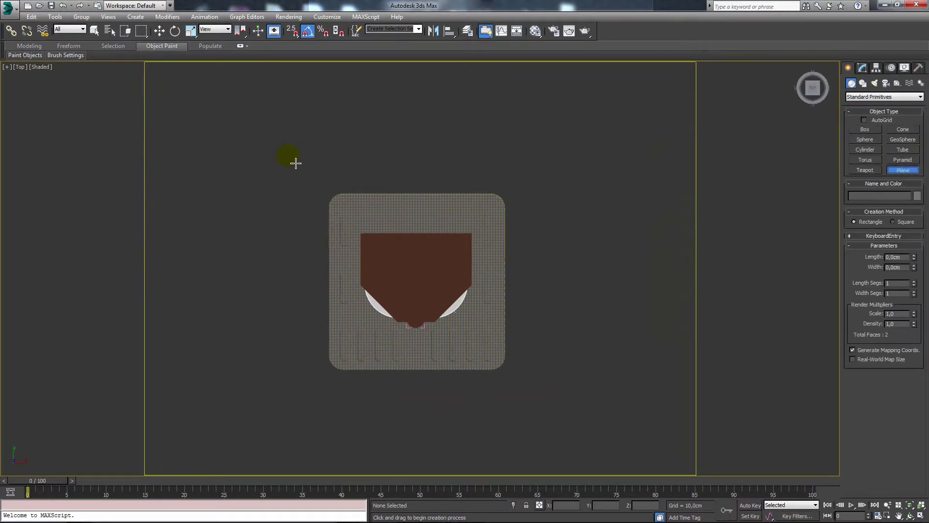
# Draw a plane over the building lot and set its Length and Width to 7000 cm.
pyautogui.moveTo(289, 156); pyautogui.dragTo(552, 415)
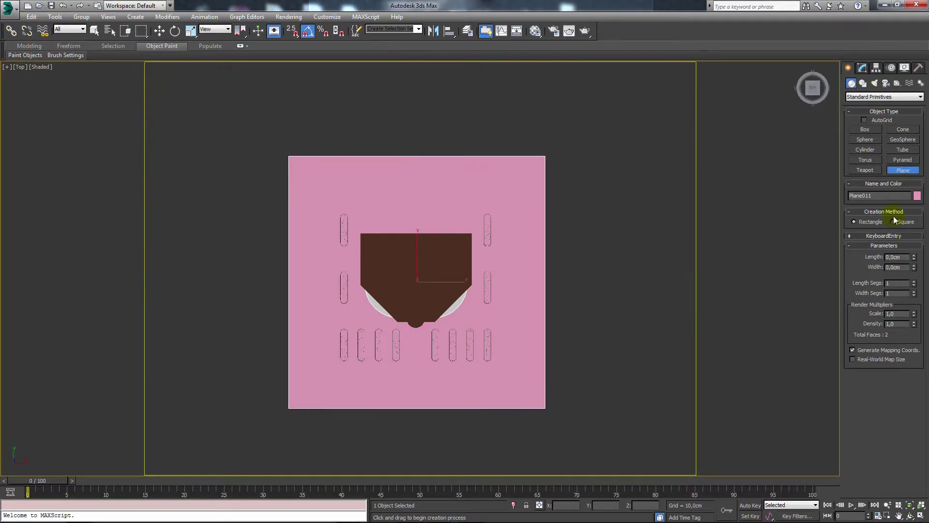
pyautogui.click(862, 68)
pyautogui.click(897, 204)
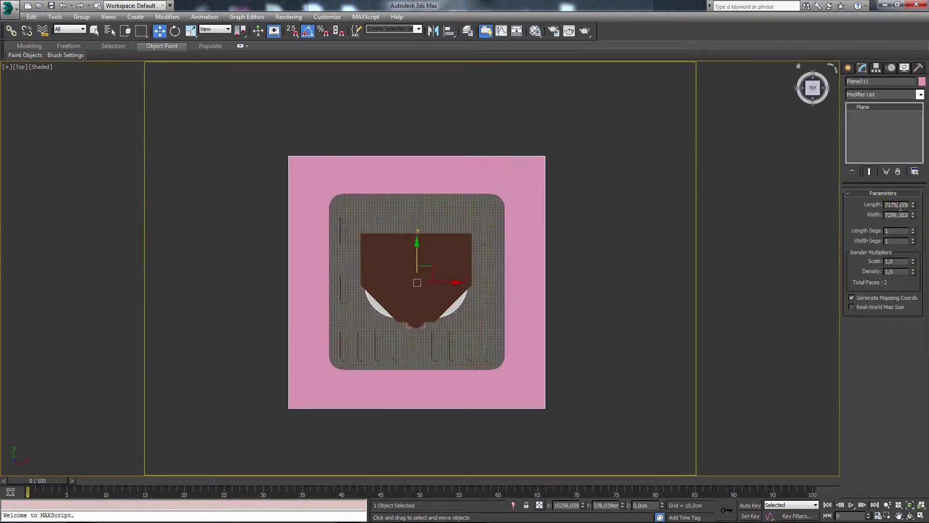
pyautogui.write('7000')
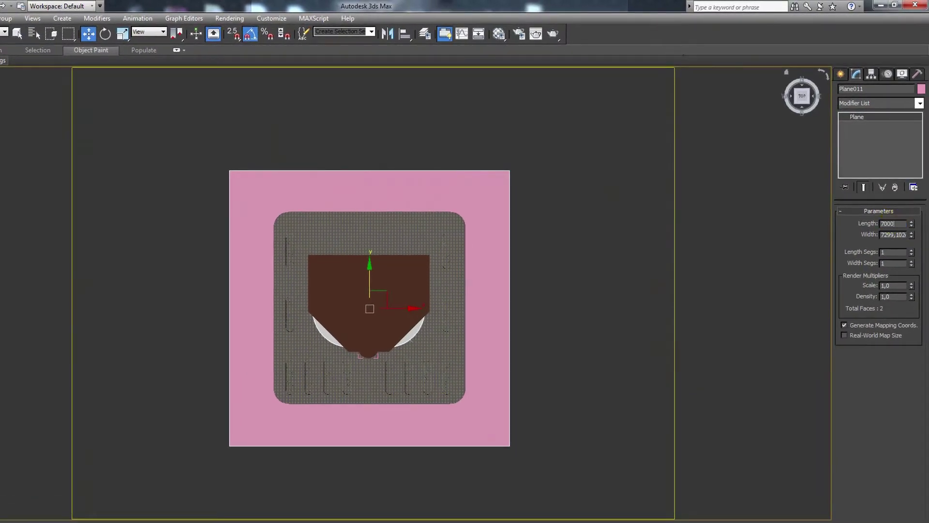
pyautogui.press('Tab')
pyautogui.write('7')
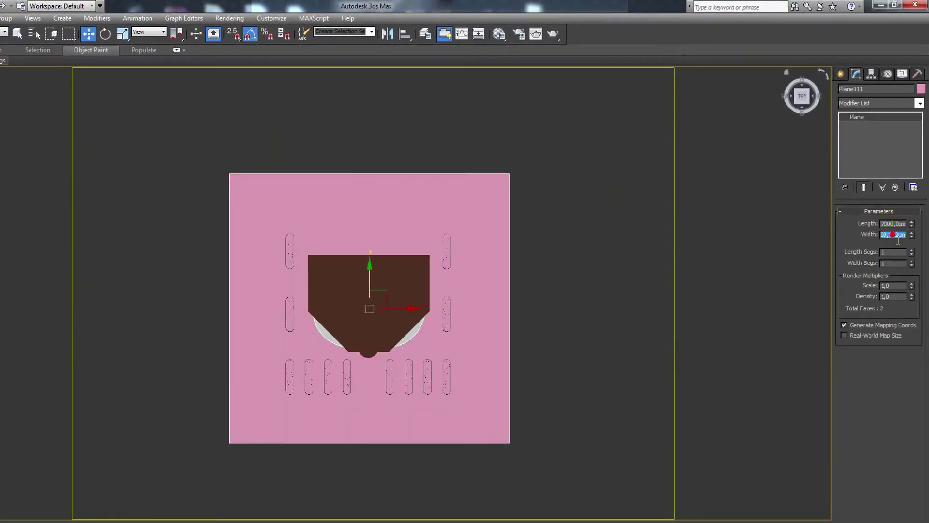
pyautogui.write('00')
pyautogui.press('Return')
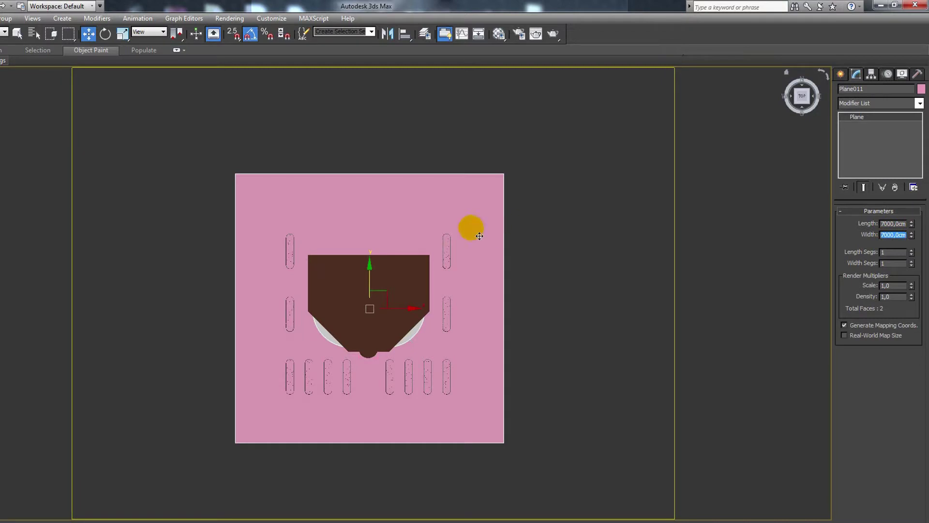
pyautogui.write('7')
pyautogui.write('000')
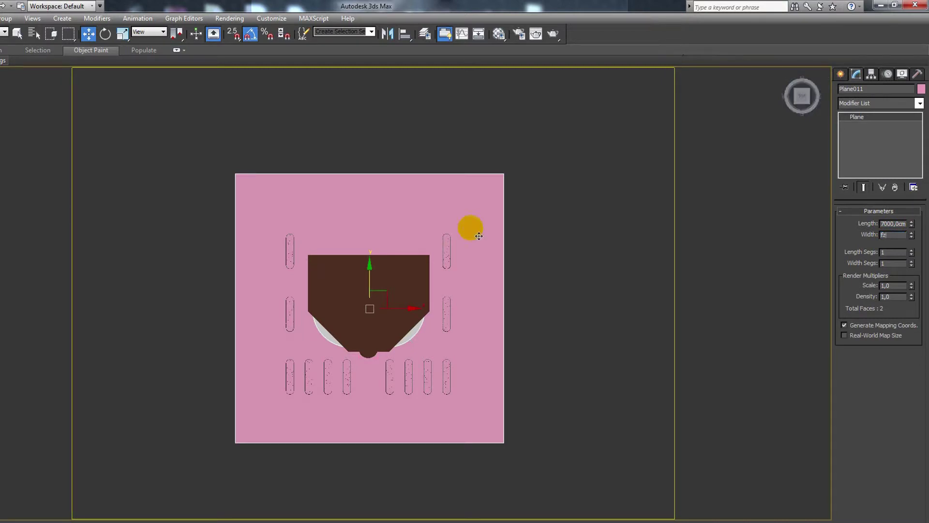
pyautogui.press('Return')
# In Front view, raise the plane slightly so it sits just beneath the ground slab.
pyautogui.press('g')
pyautogui.moveTo(495, 220); pyautogui.dragTo(493, 207, button='middle')
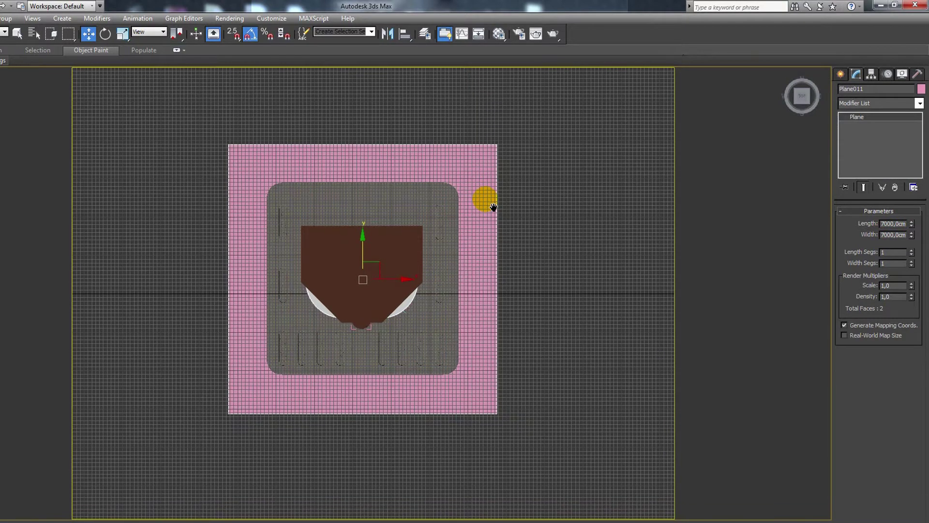
pyautogui.press('g')
pyautogui.press('f')
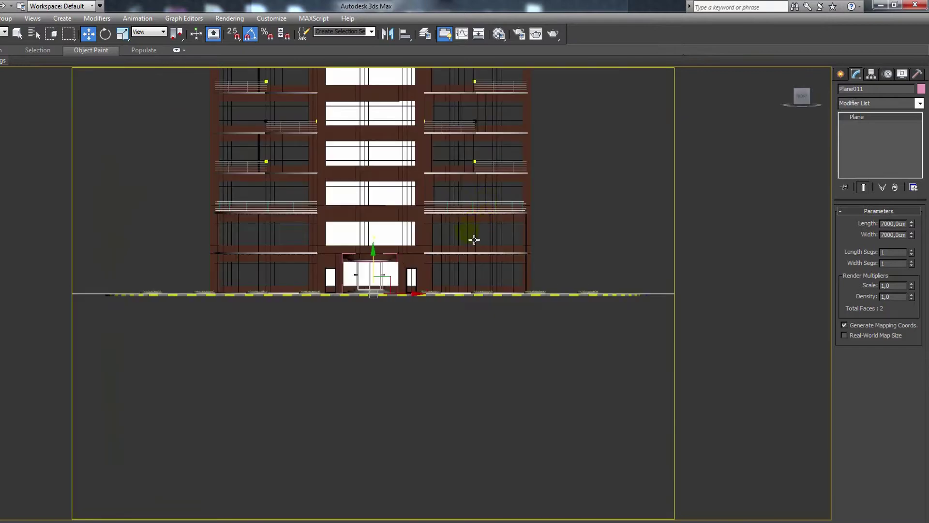
pyautogui.scroll(3, 380, 256)
pyautogui.scroll(3, 369, 259)
pyautogui.scroll(3, 396, 309)
pyautogui.scroll(3, 397, 309)
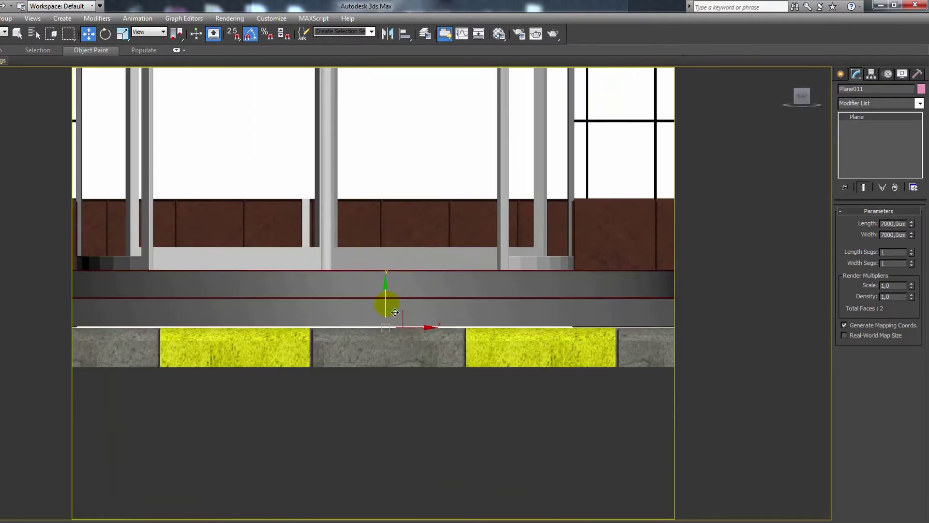
pyautogui.scroll(3, 382, 371)
pyautogui.scroll(3, 382, 371)
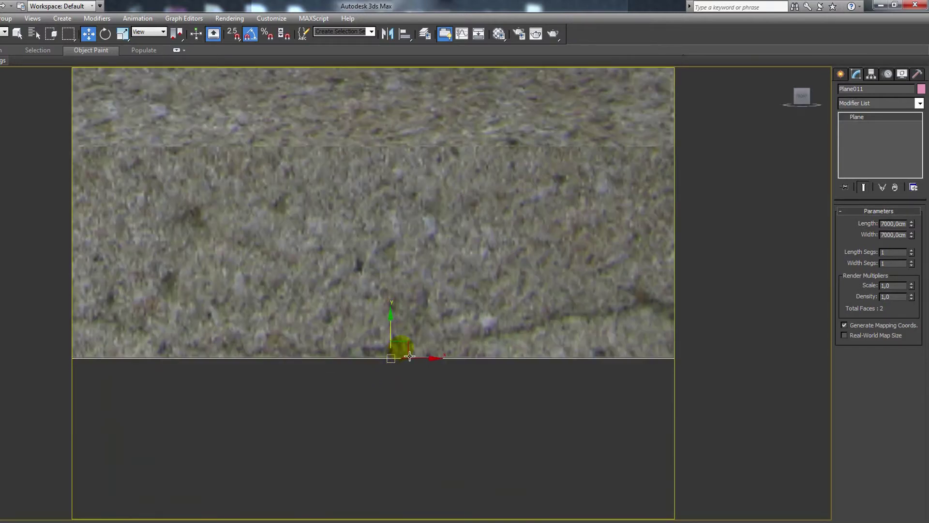
pyautogui.scroll(3, 401, 349)
pyautogui.scroll(-2, 347, 313)
pyautogui.moveTo(334, 329); pyautogui.dragTo(335, 314)
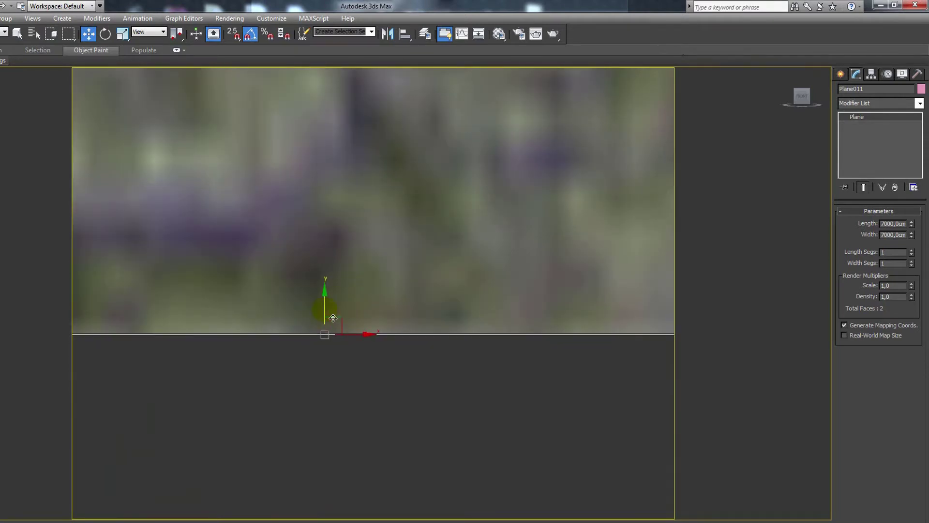
# Orbit and zoom the Perspective and Top views to check the plane around the lot.
pyautogui.scroll(-3, 334, 314)
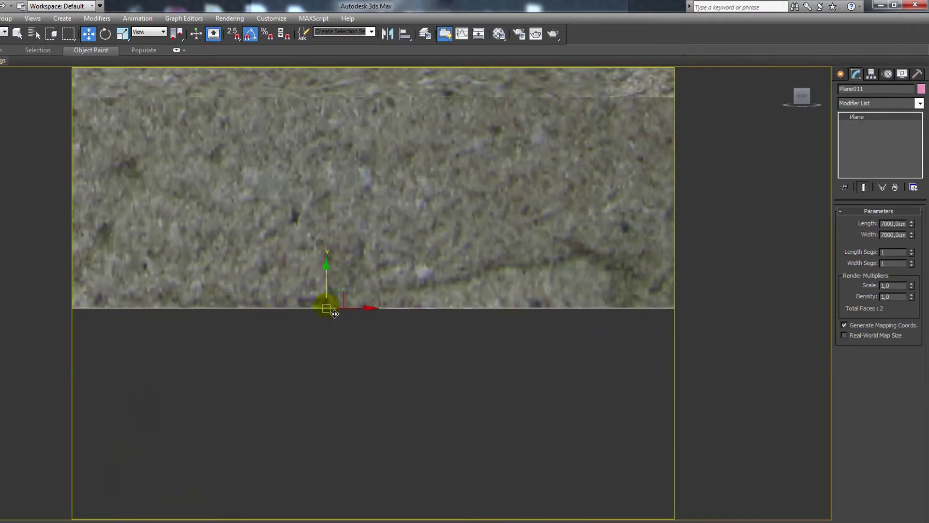
pyautogui.scroll(-3, 334, 313)
pyautogui.scroll(-3, 334, 314)
pyautogui.keyDown('alt'); pyautogui.moveTo(329, 329); pyautogui.dragTo(313, 376, button='middle'); pyautogui.keyUp('alt')
pyautogui.scroll(-5, 312, 377)
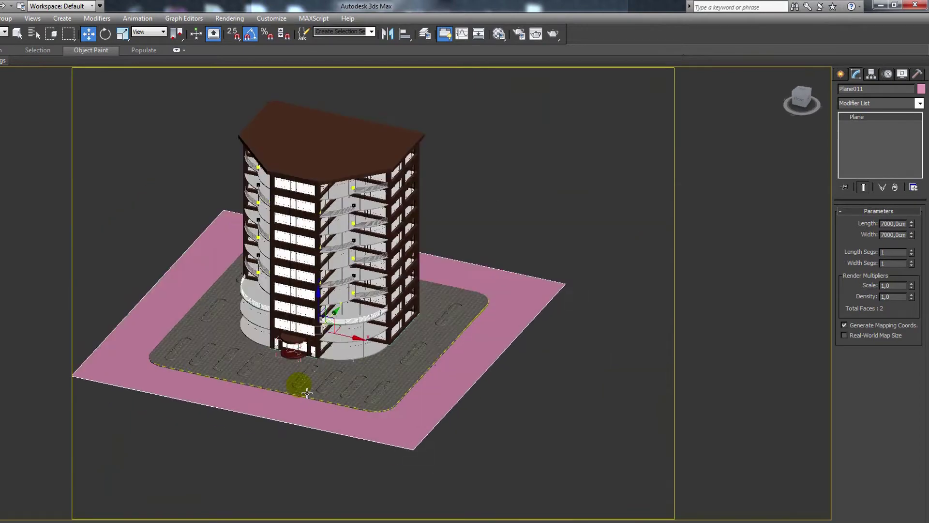
pyautogui.scroll(-3, 312, 376)
pyautogui.keyDown('alt'); pyautogui.moveTo(384, 284); pyautogui.dragTo(315, 320, button='middle'); pyautogui.keyUp('alt')
pyautogui.scroll(6, 315, 321)
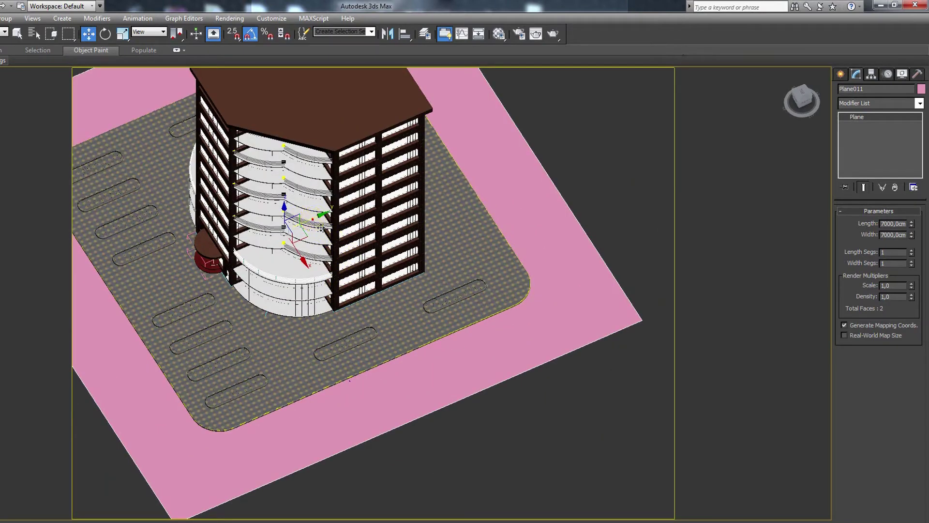
pyautogui.keyDown('alt'); pyautogui.moveTo(319, 227); pyautogui.dragTo(318, 229, button='middle'); pyautogui.keyUp('alt')
pyautogui.press('t')
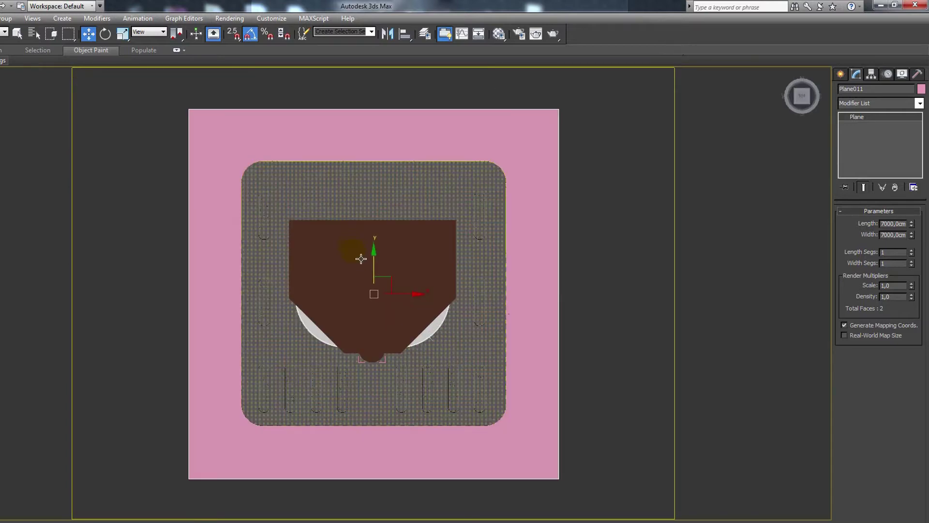
pyautogui.moveTo(361, 258); pyautogui.dragTo(359, 248, button='middle')
pyautogui.scroll(-3, 359, 248)
pyautogui.press('p')
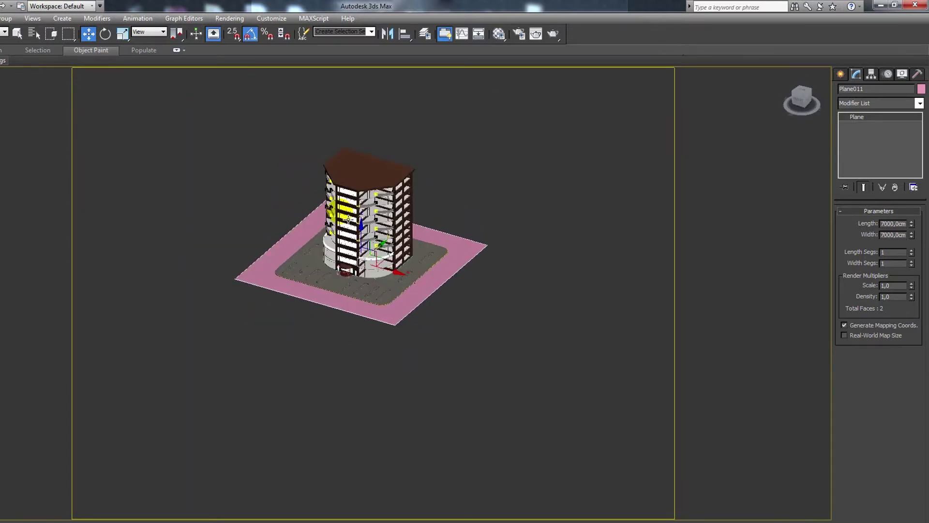
pyautogui.scroll(2, 349, 218)
pyautogui.scroll(2, 348, 219)
pyautogui.scroll(3, 339, 232)
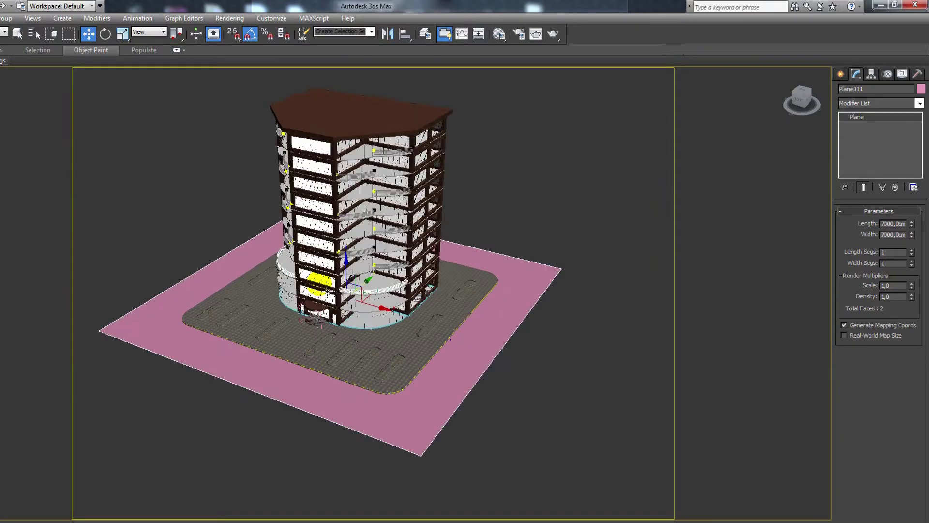
pyautogui.scroll(3, 305, 267)
pyautogui.scroll(3, 304, 266)
# Create a VRayMtl with the Roads0059_4_S texture as its Diffuse map.
pyautogui.press('m')
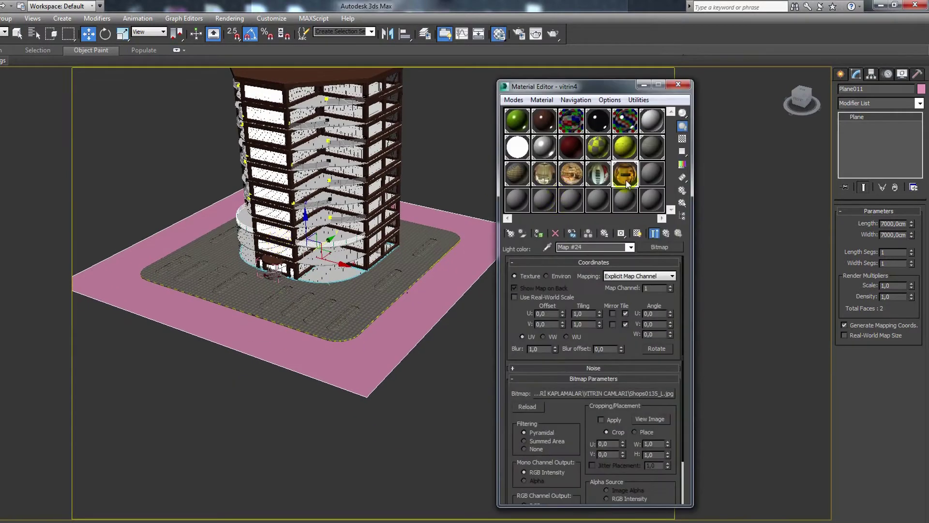
pyautogui.click(646, 176)
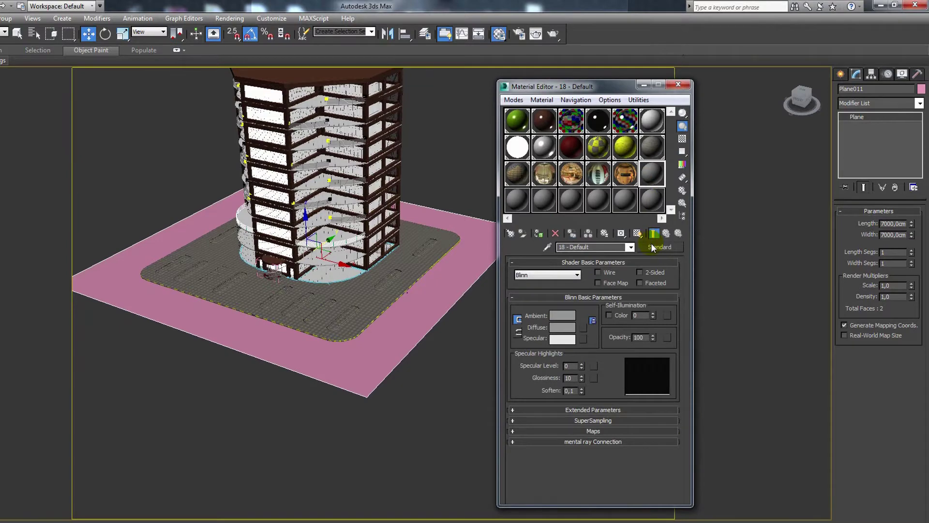
pyautogui.hotkey('alt', 'Tab')
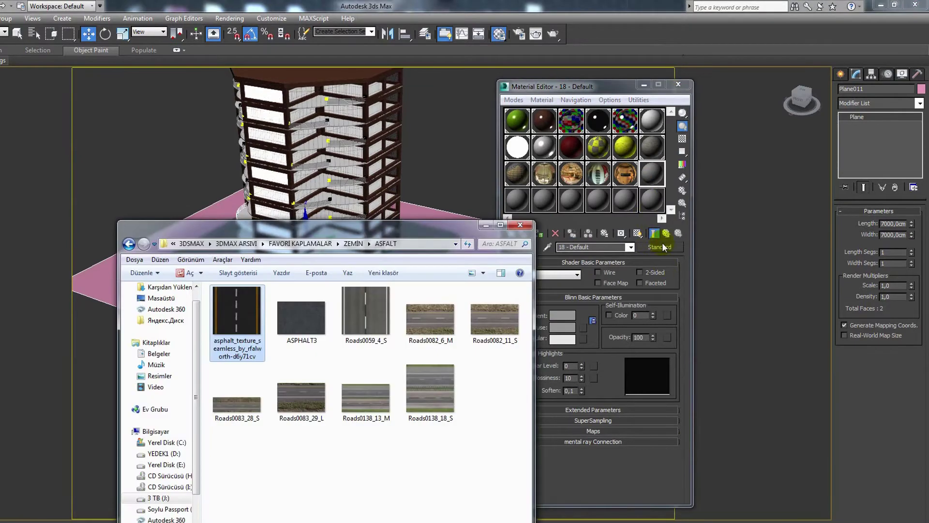
pyautogui.click(662, 246)
pyautogui.doubleClick(270, 454)
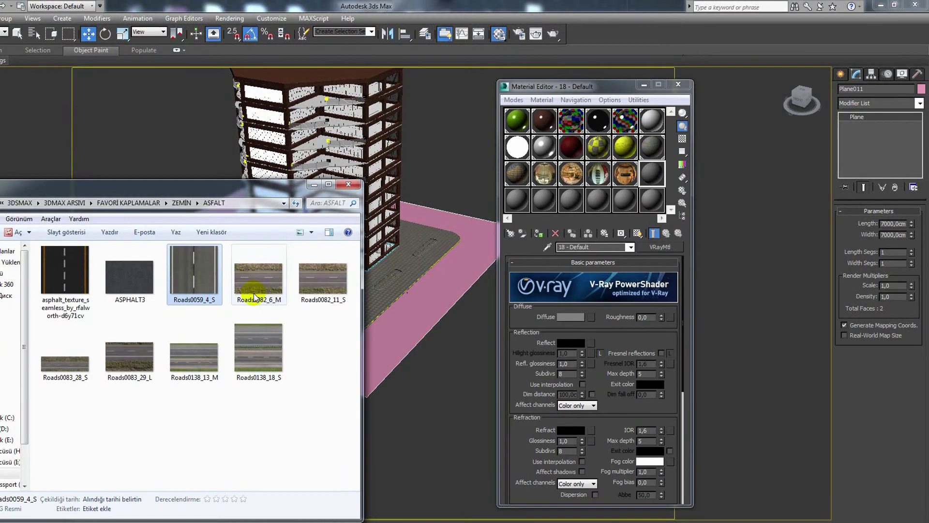
pyautogui.click(206, 276)
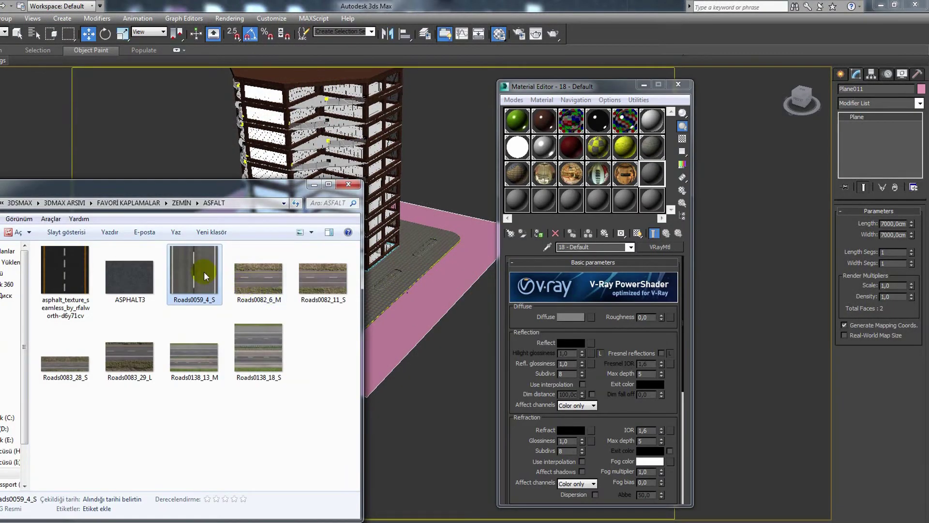
pyautogui.moveTo(205, 276); pyautogui.dragTo(590, 320)
pyautogui.click(311, 184)
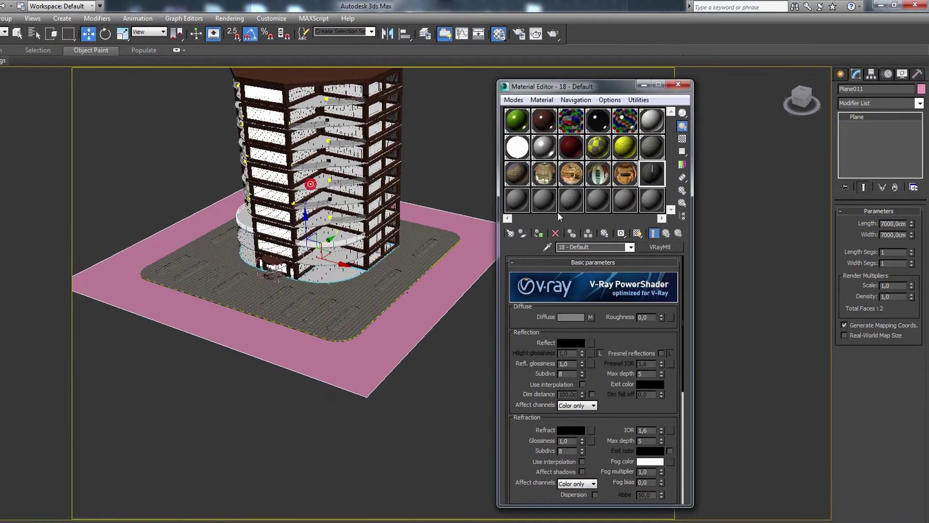
# Give the plane 3 length and 3 width segments and apply the road material, shown in viewport.
pyautogui.click(911, 251)
pyautogui.click(911, 251)
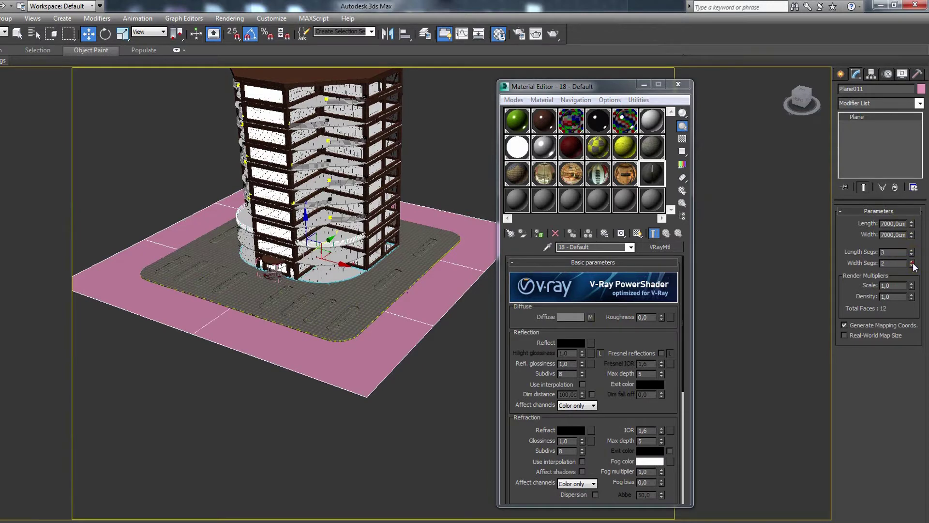
pyautogui.click(912, 262)
pyautogui.moveTo(618, 209); pyautogui.dragTo(441, 315)
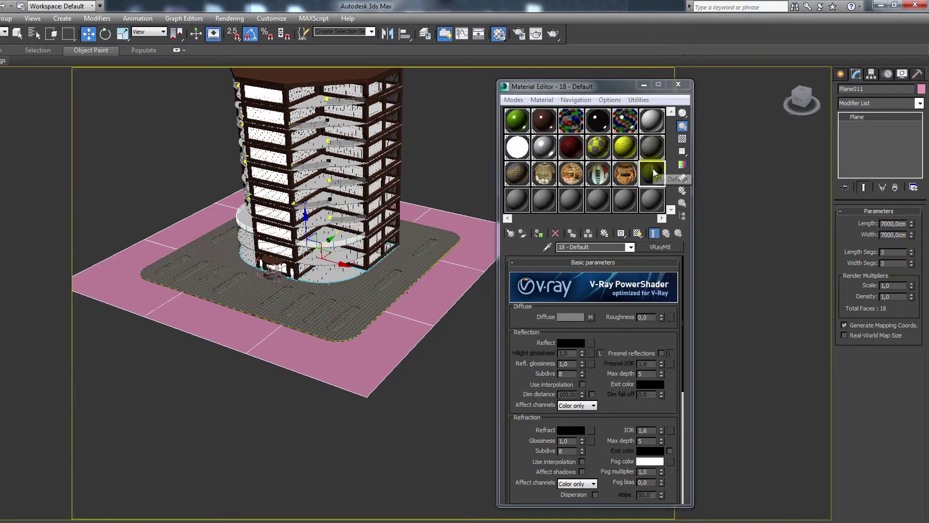
pyautogui.click(638, 233)
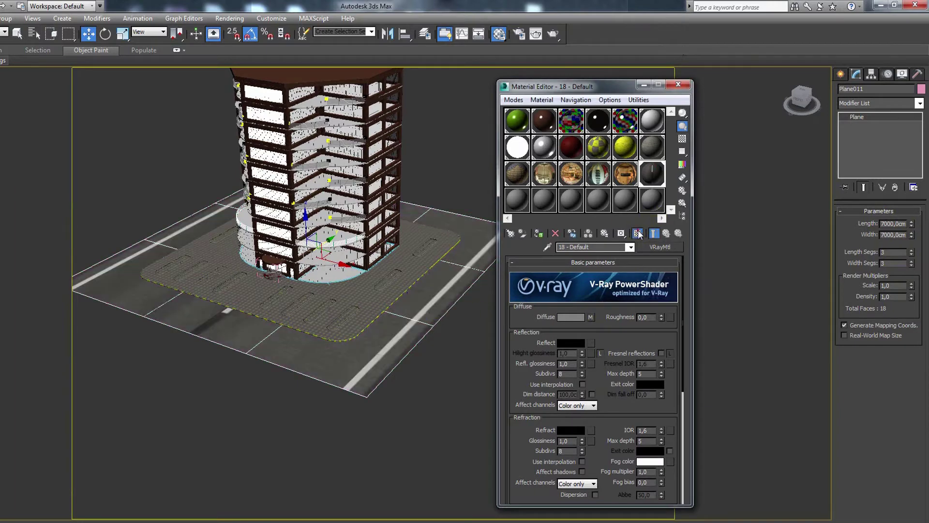
pyautogui.click(678, 84)
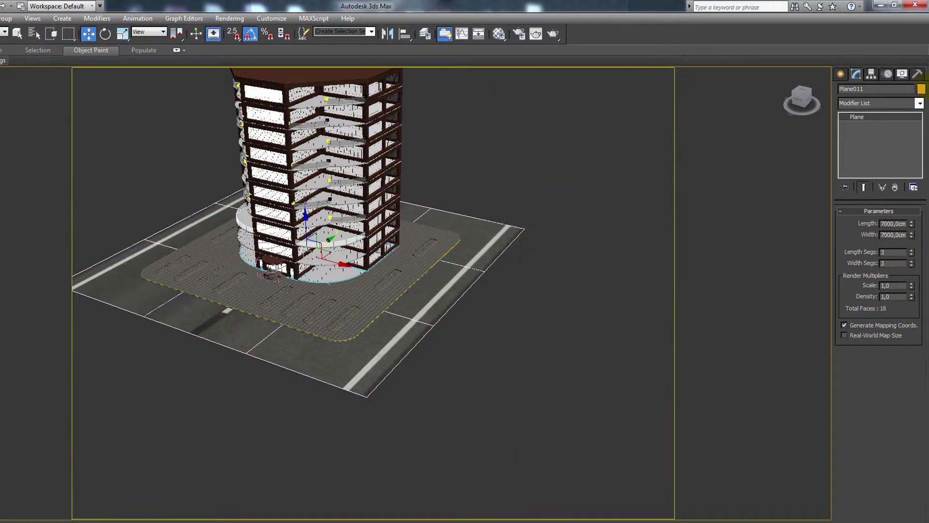
# Add an Edit Poly modifier to the plane and enter Vertex mode.
pyautogui.click(891, 103)
pyautogui.press('e')
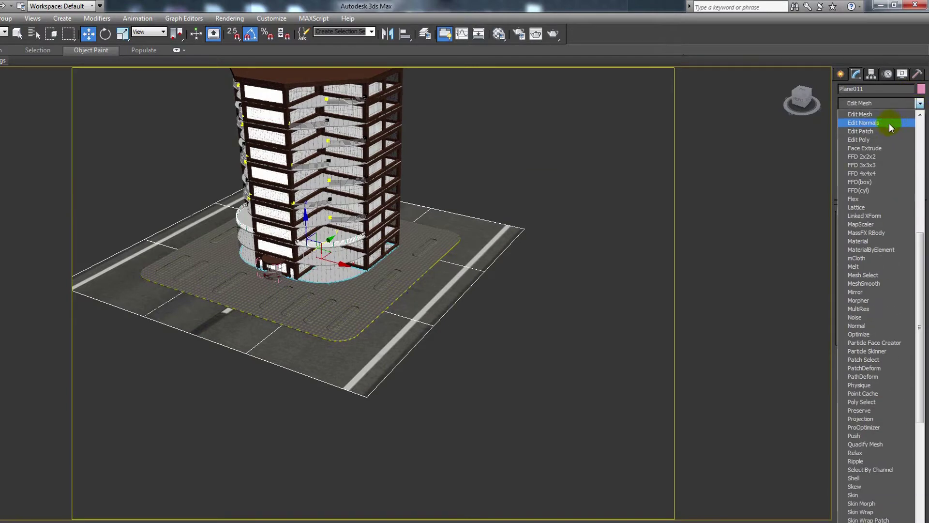
pyautogui.click(878, 140)
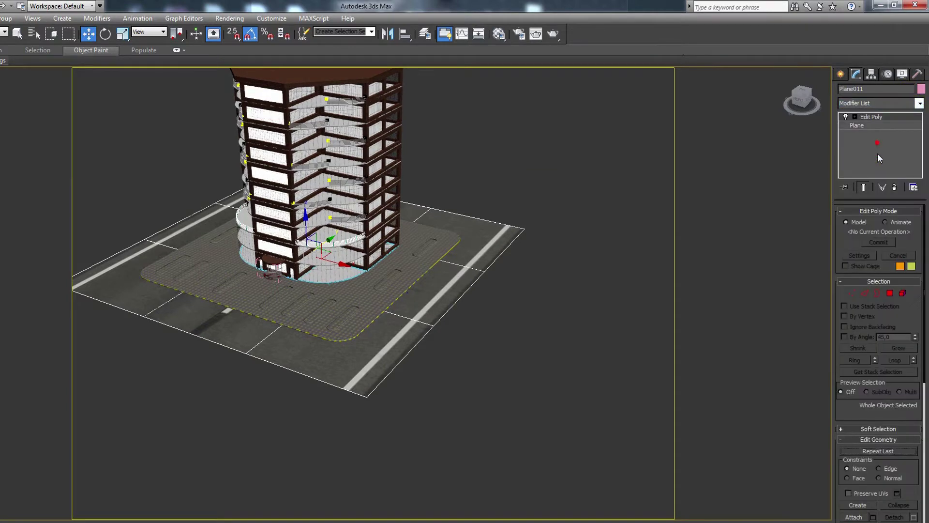
pyautogui.click(851, 293)
# In Top view, move the left vertex column onto the lot's left paving edge.
pyautogui.press('t')
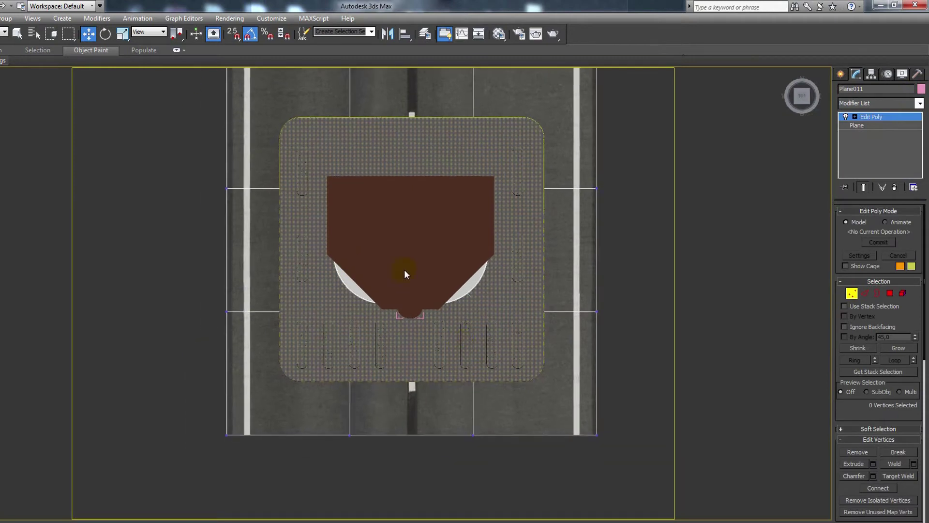
pyautogui.moveTo(360, 84); pyautogui.dragTo(338, 400)
pyautogui.moveTo(384, 244); pyautogui.dragTo(334, 244)
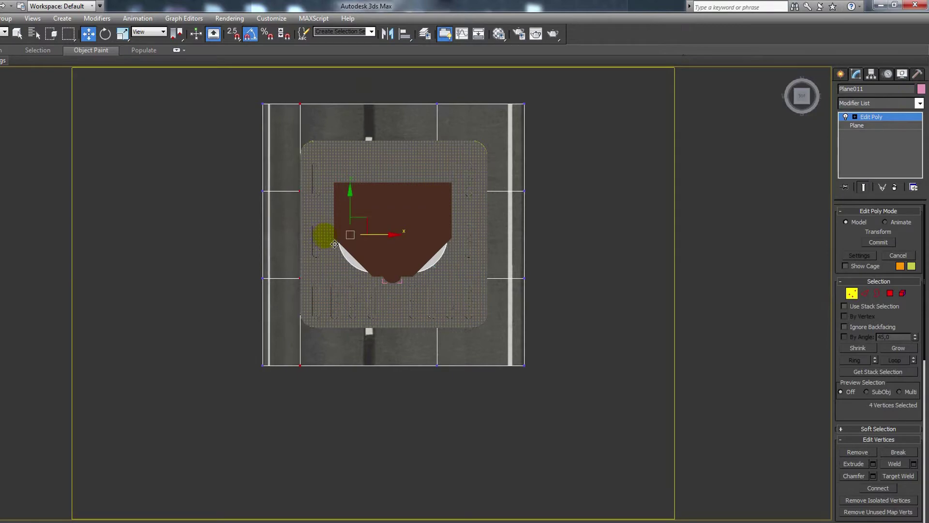
pyautogui.scroll(4, 307, 266)
pyautogui.scroll(3, 291, 197)
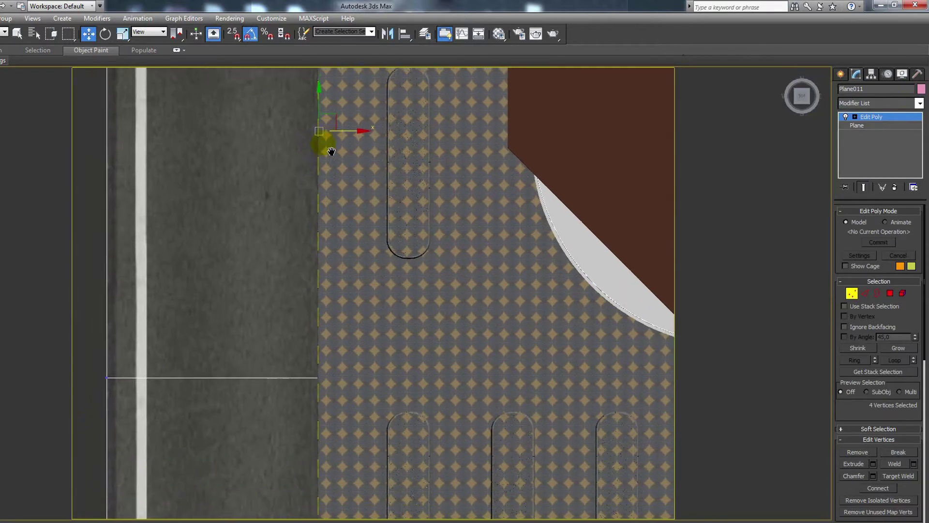
pyautogui.moveTo(325, 141); pyautogui.dragTo(351, 88, button='middle')
pyautogui.scroll(-2, 352, 88)
pyautogui.scroll(-2, 349, 232)
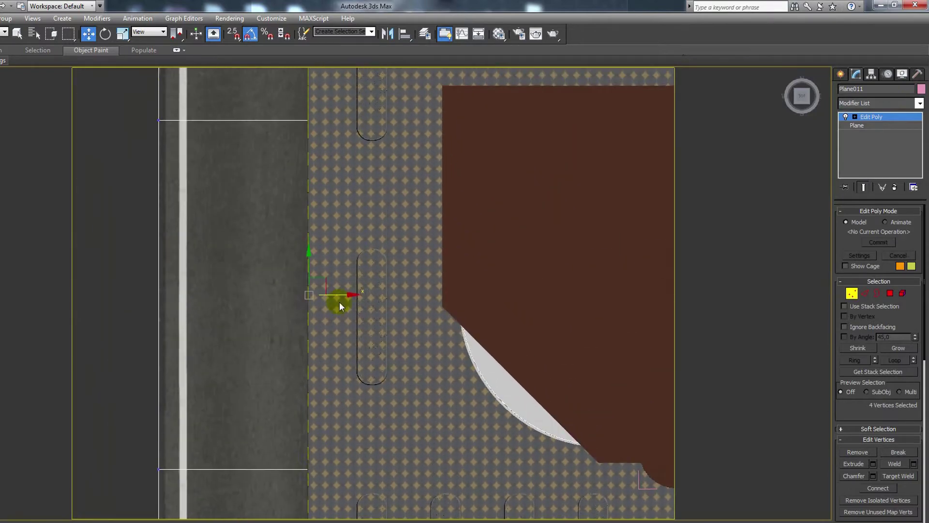
pyautogui.moveTo(354, 386); pyautogui.dragTo(345, 364, button='middle')
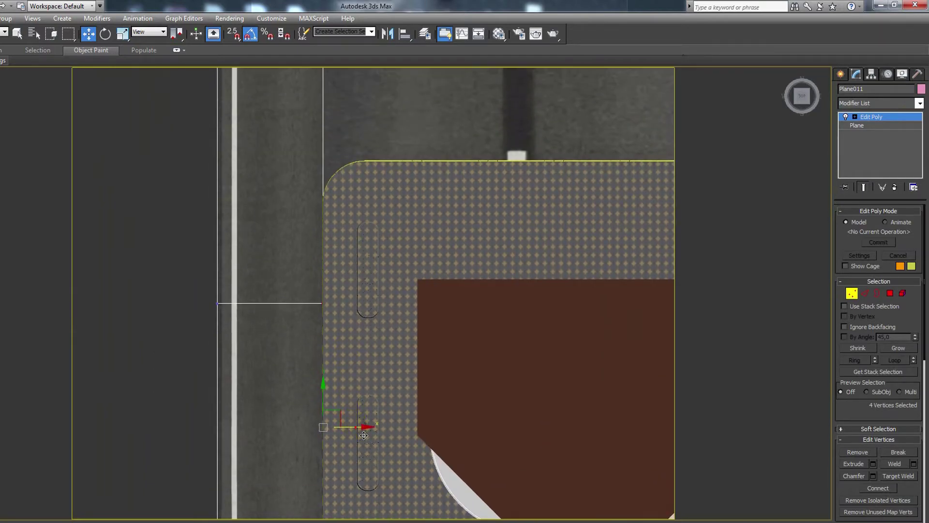
pyautogui.moveTo(364, 435); pyautogui.dragTo(365, 435)
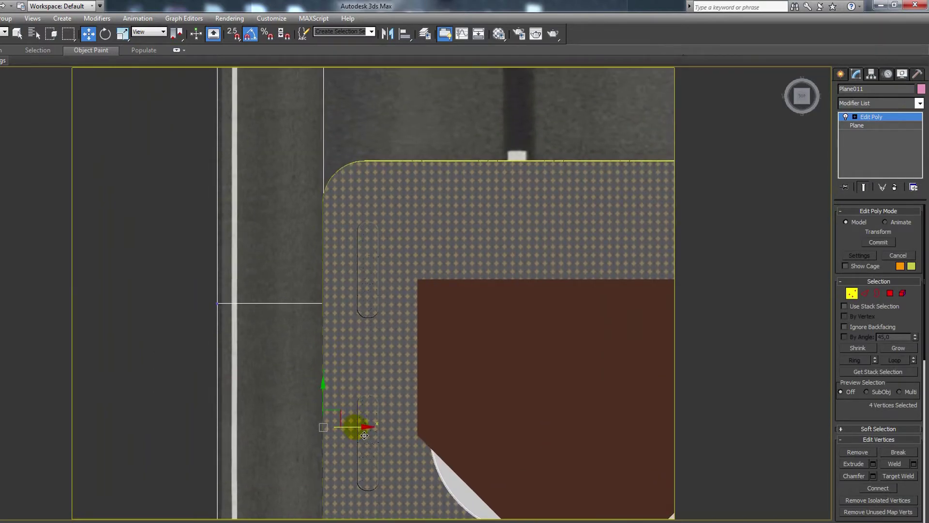
pyautogui.scroll(-5, 364, 435)
pyautogui.moveTo(375, 391); pyautogui.dragTo(436, 203, button='middle')
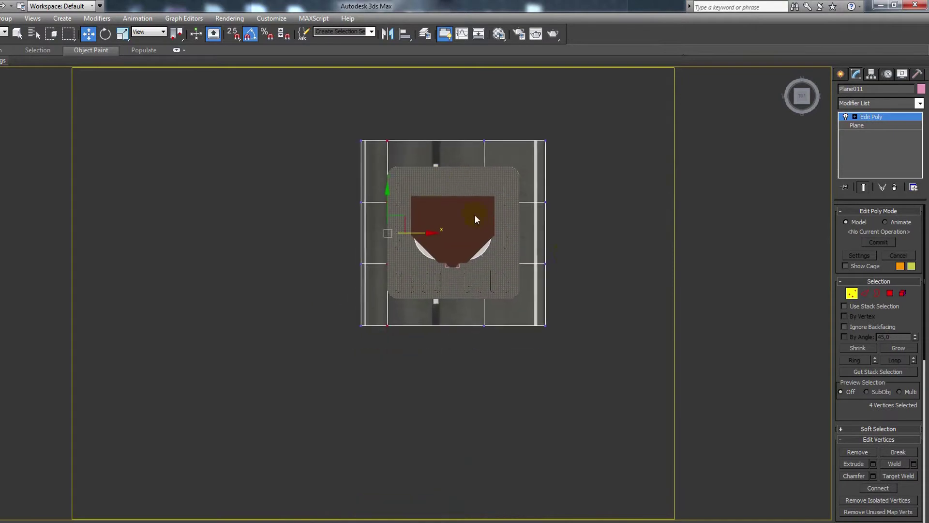
# Move the lower vertex row onto the paving's bottom edge.
pyautogui.moveTo(455, 289)
pyautogui.mouseDown()
pyautogui.moveTo(405, 246)
pyautogui.moveTo(442, 275)
pyautogui.mouseUp()
pyautogui.scroll(5, 438, 280)
pyautogui.moveTo(432, 323); pyautogui.dragTo(472, 262, button='middle')
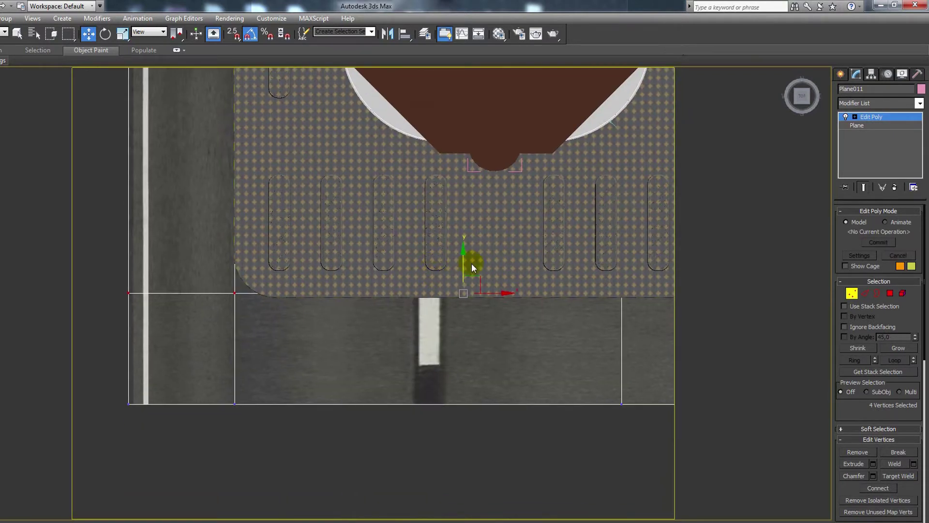
pyautogui.moveTo(469, 275); pyautogui.dragTo(469, 280)
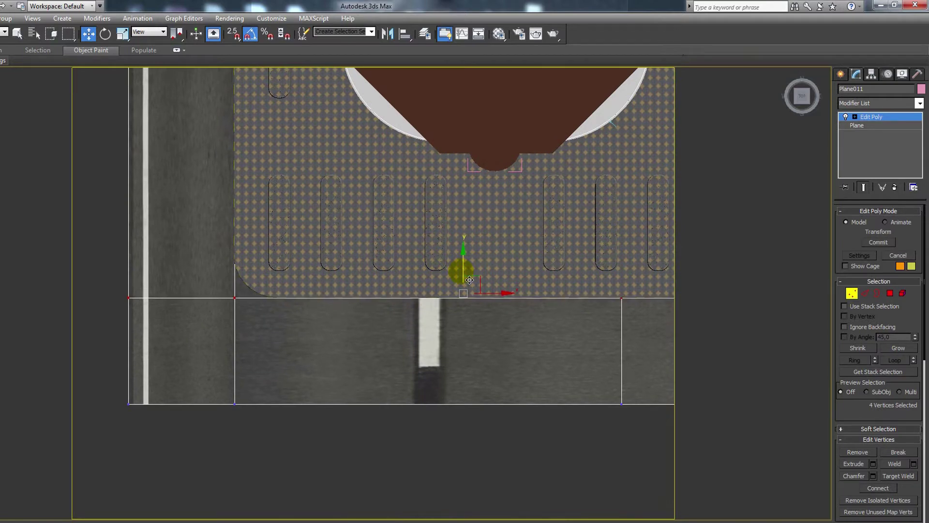
pyautogui.scroll(-4, 468, 252)
pyautogui.scroll(-4, 459, 227)
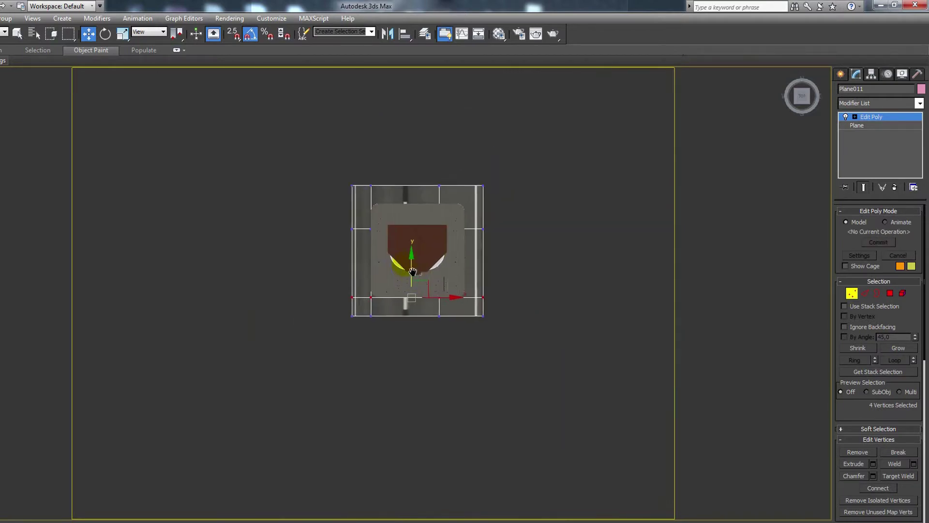
# Move the right vertex column onto the paving's right edge.
pyautogui.moveTo(428, 172); pyautogui.dragTo(390, 361)
pyautogui.moveTo(435, 266); pyautogui.dragTo(460, 266)
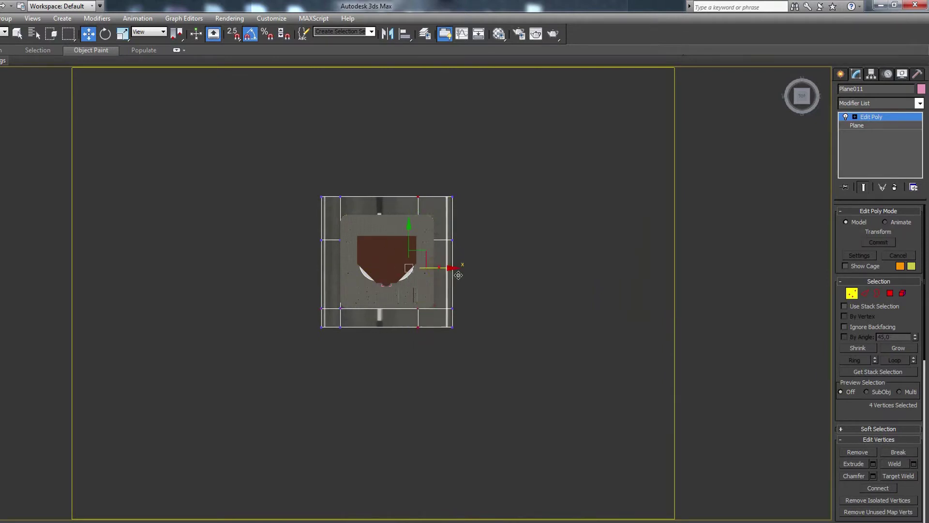
pyautogui.scroll(5, 411, 287)
pyautogui.scroll(3, 412, 291)
pyautogui.scroll(2, 412, 291)
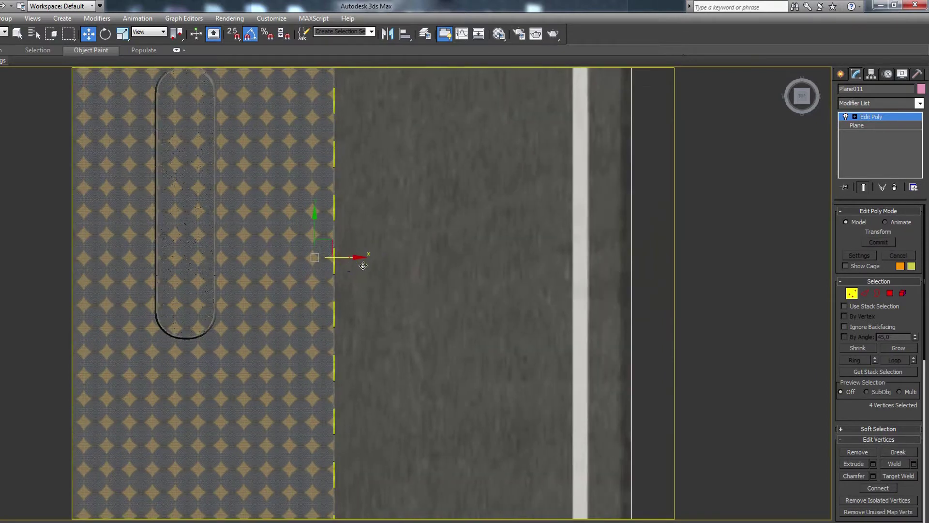
pyautogui.moveTo(368, 269); pyautogui.dragTo(376, 268)
pyautogui.scroll(-3, 377, 267)
pyautogui.moveTo(377, 267); pyautogui.dragTo(464, 318, button='middle')
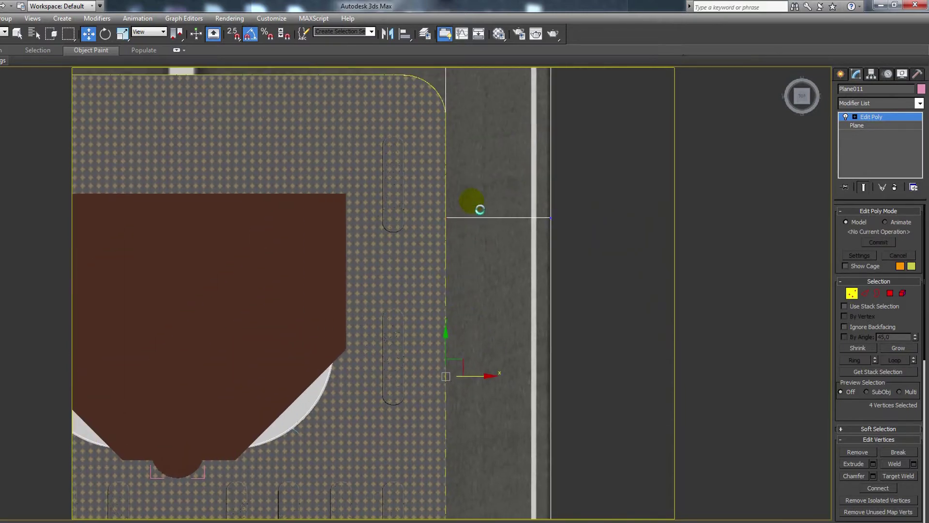
pyautogui.scroll(-3, 472, 200)
pyautogui.moveTo(472, 199); pyautogui.dragTo(543, 254, button='middle')
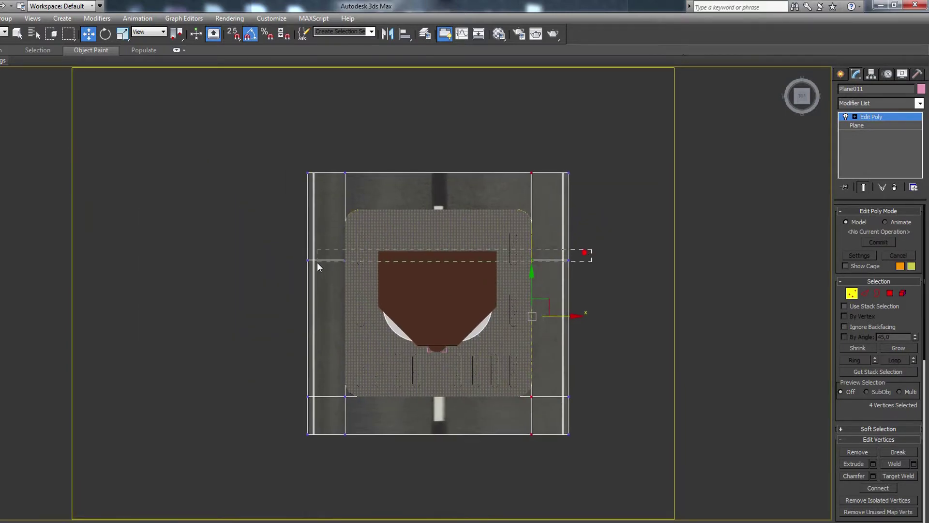
# Move the upper vertex row onto the paving's top edge.
pyautogui.moveTo(317, 262); pyautogui.dragTo(305, 263)
pyautogui.moveTo(444, 245); pyautogui.dragTo(444, 200)
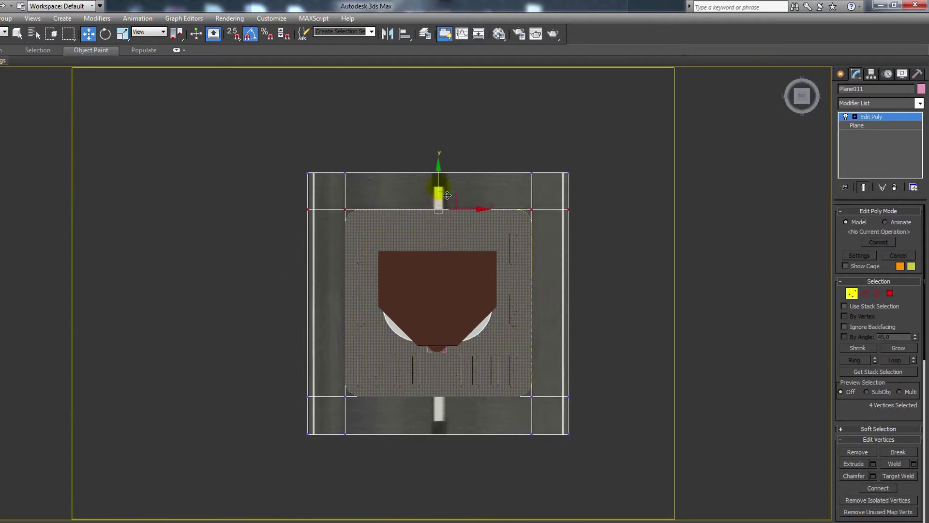
pyautogui.scroll(5, 445, 203)
pyautogui.scroll(5, 444, 212)
pyautogui.scroll(-5, 353, 251)
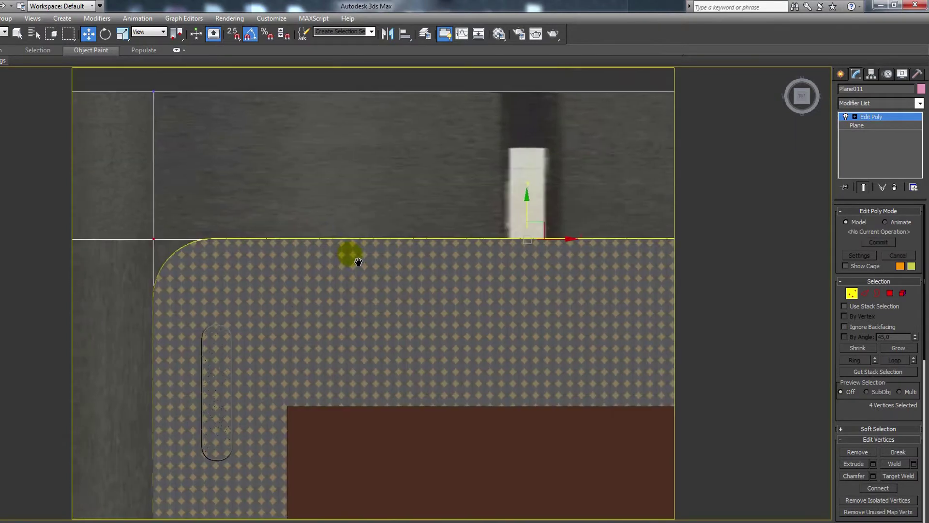
pyautogui.moveTo(353, 255); pyautogui.dragTo(395, 220, button='middle')
pyautogui.scroll(2, 394, 221)
pyautogui.moveTo(319, 240); pyautogui.dragTo(268, 251, button='middle')
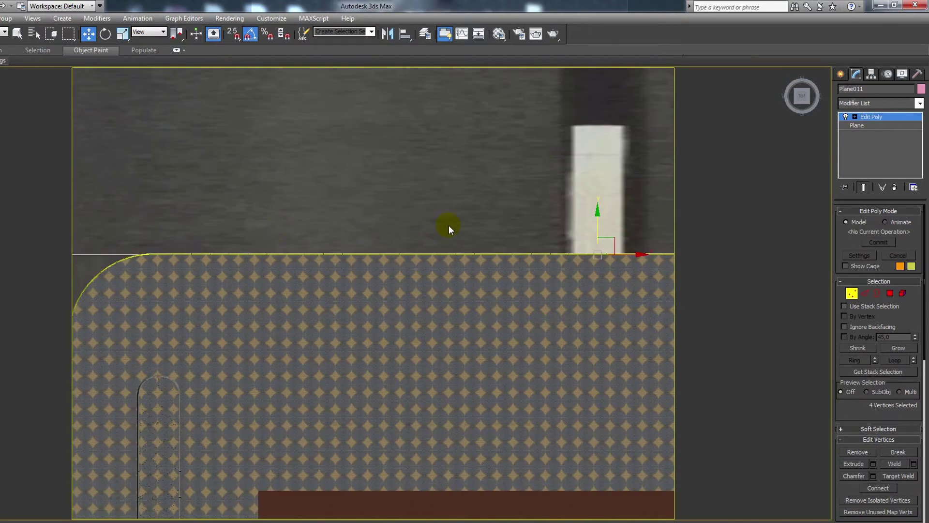
pyautogui.moveTo(597, 228); pyautogui.dragTo(604, 236)
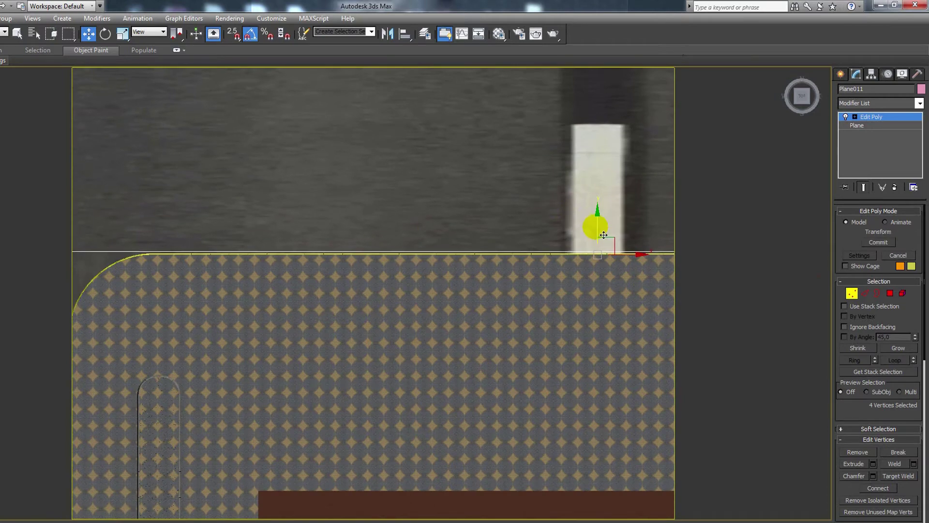
pyautogui.scroll(-2, 605, 236)
pyautogui.scroll(-2, 582, 230)
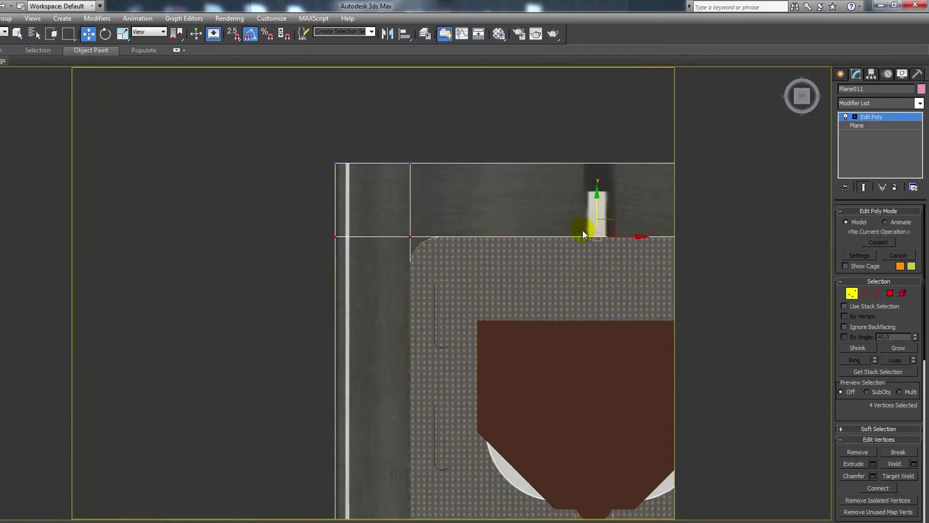
pyautogui.scroll(-2, 533, 203)
# At Polygon level, select the faces of the left and right road strips.
pyautogui.press('4')
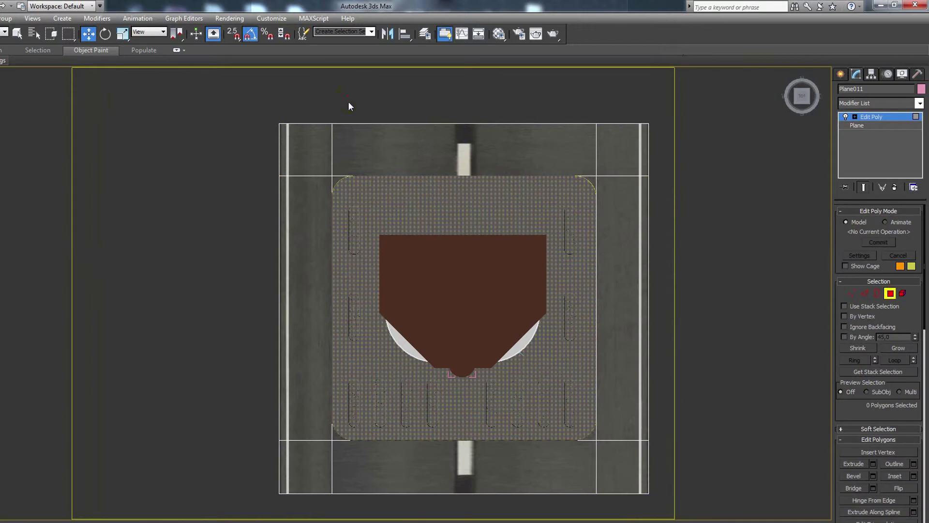
pyautogui.moveTo(239, 455); pyautogui.dragTo(245, 481)
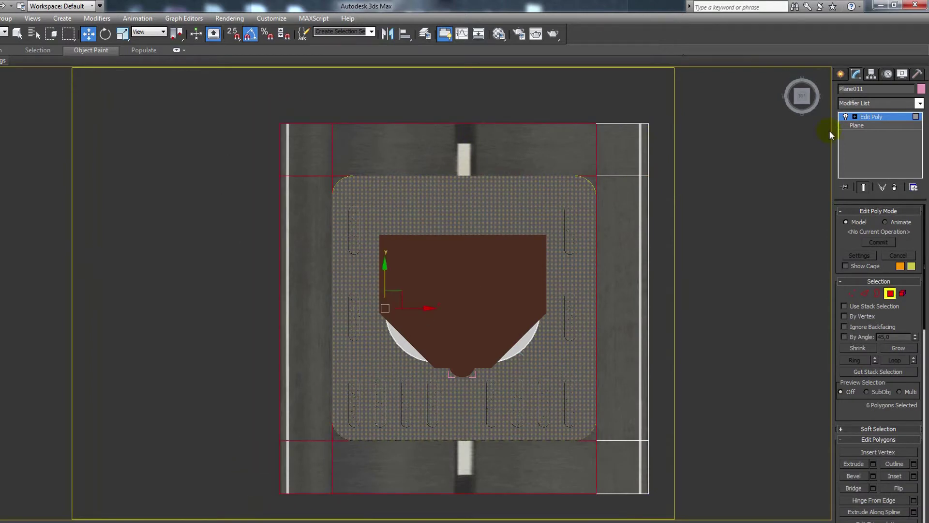
pyautogui.press('F2')
pyautogui.press('q')
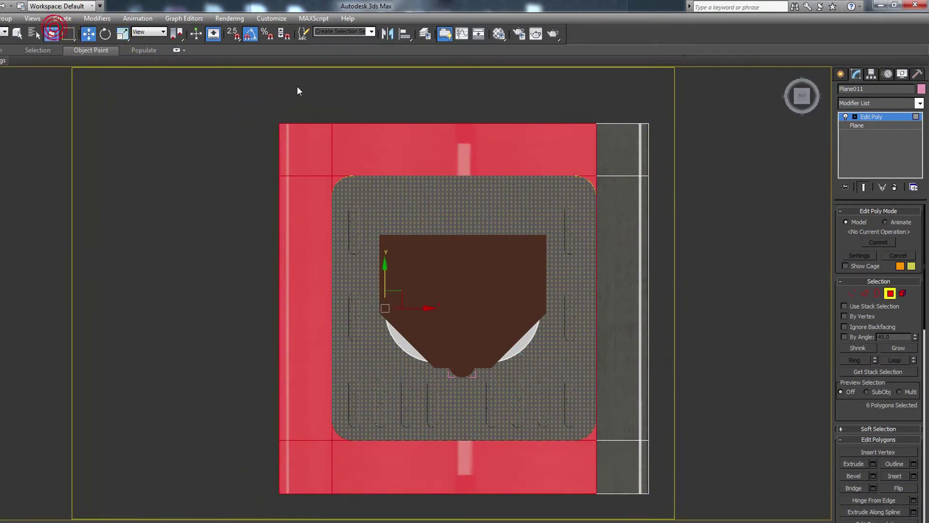
pyautogui.moveTo(335, 87); pyautogui.dragTo(345, 139)
pyautogui.moveTo(221, 481); pyautogui.dragTo(222, 481)
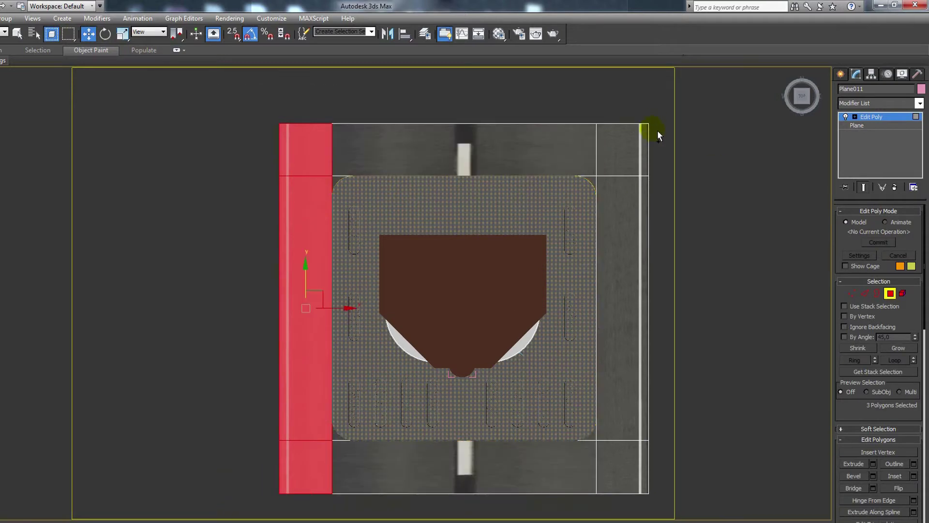
pyautogui.keyDown('ctrl'); pyautogui.moveTo(595, 413); pyautogui.dragTo(569, 508); pyautogui.keyUp('ctrl')
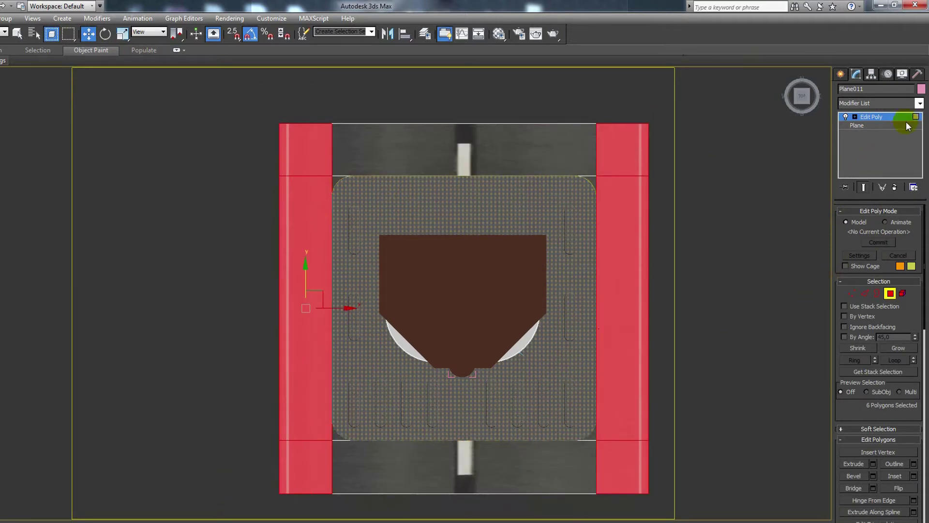
# Add a UVW Map modifier to the selected strips with Box projection.
pyautogui.click(919, 103)
pyautogui.write('uvw')
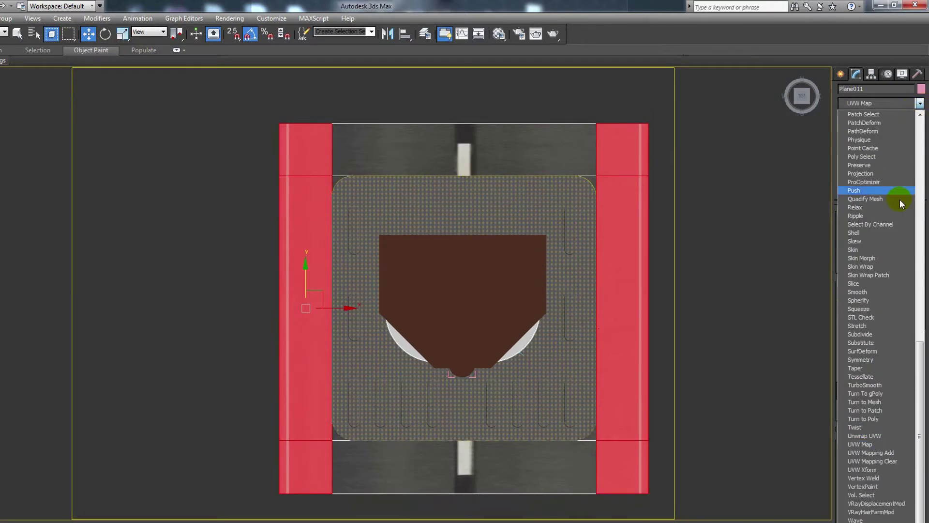
pyautogui.click(873, 442)
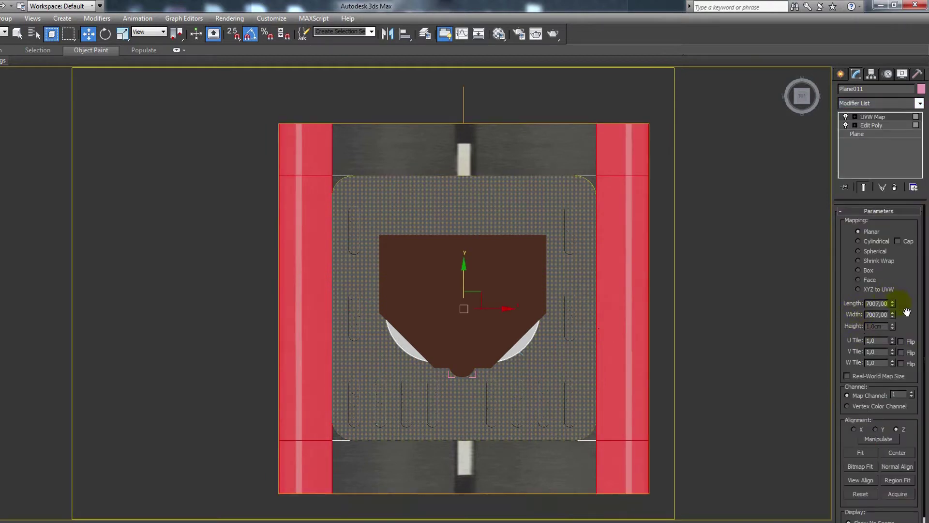
pyautogui.moveTo(894, 340); pyautogui.dragTo(704, 262)
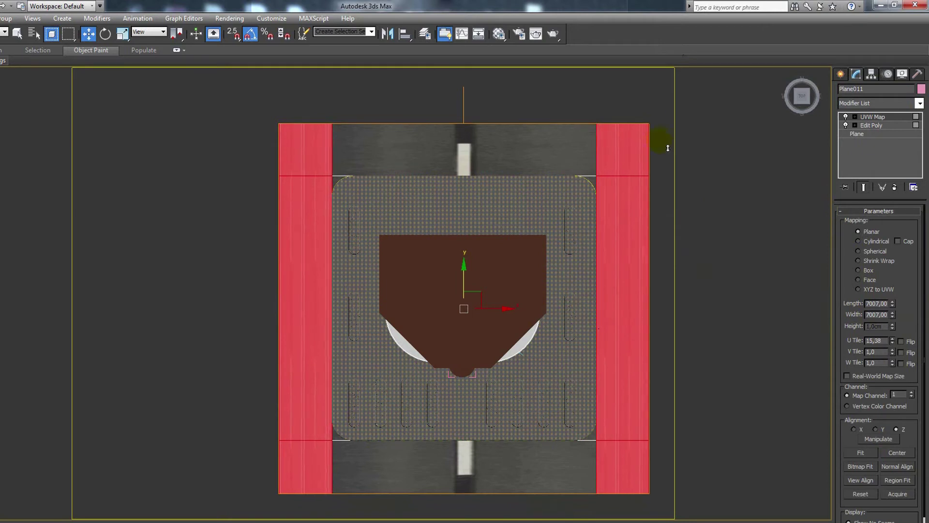
pyautogui.moveTo(705, 262); pyautogui.dragTo(726, 203)
pyautogui.scroll(-1, 826, 416)
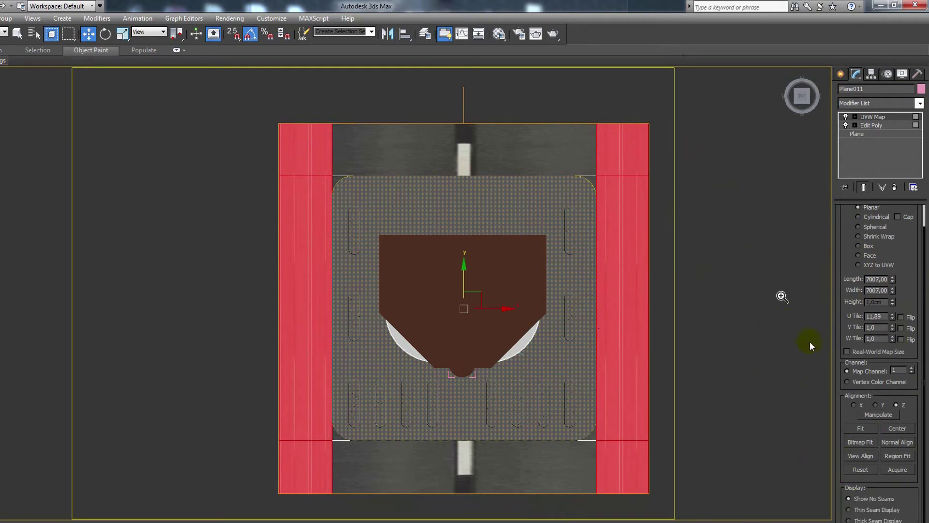
pyautogui.moveTo(892, 317); pyautogui.dragTo(927, 508)
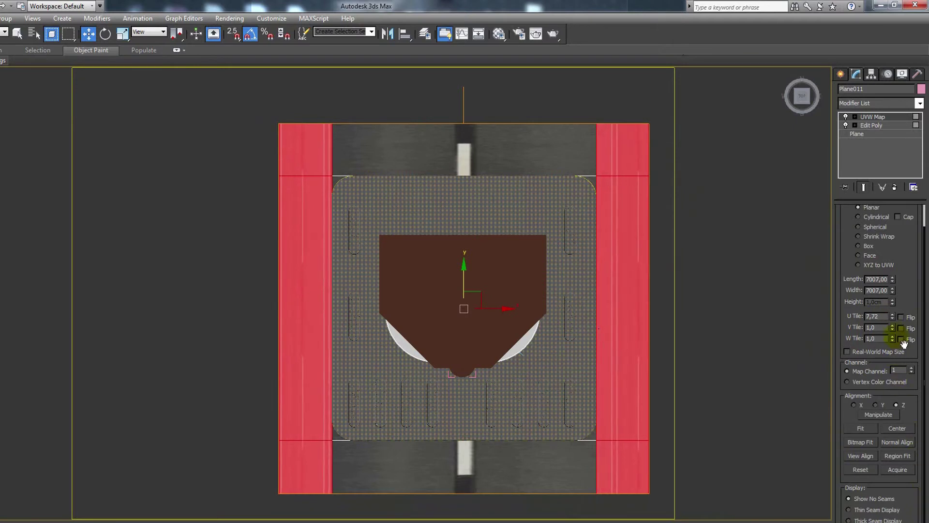
pyautogui.click(858, 246)
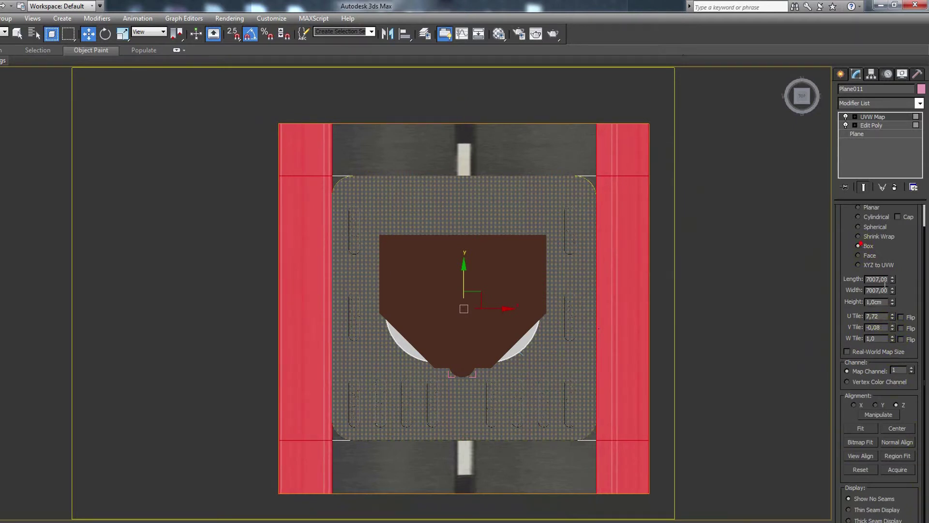
# Adjust the UVW Map tiling to U 6.88 and V -10.37.
pyautogui.moveTo(893, 333); pyautogui.dragTo(893, 349)
pyautogui.scroll(5, 384, 296)
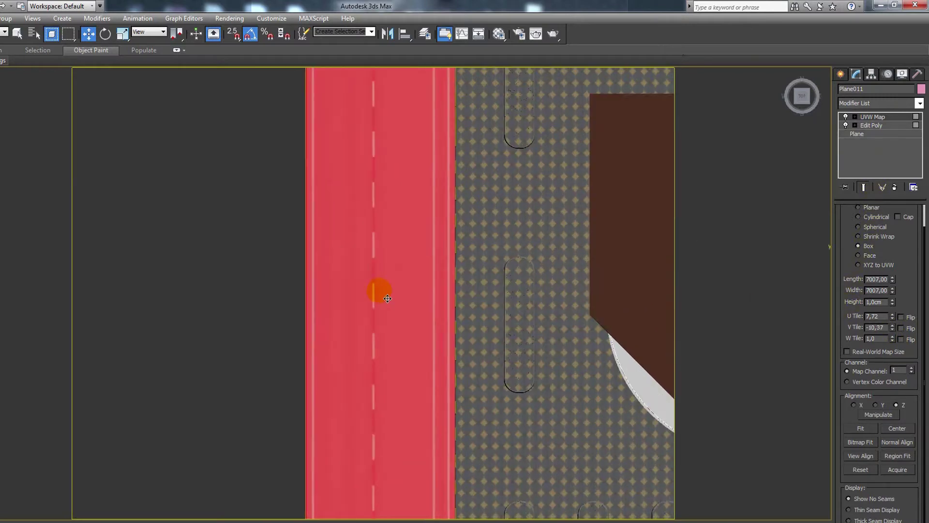
pyautogui.scroll(4, 380, 293)
pyautogui.scroll(-4, 401, 286)
pyautogui.scroll(-2, 347, 327)
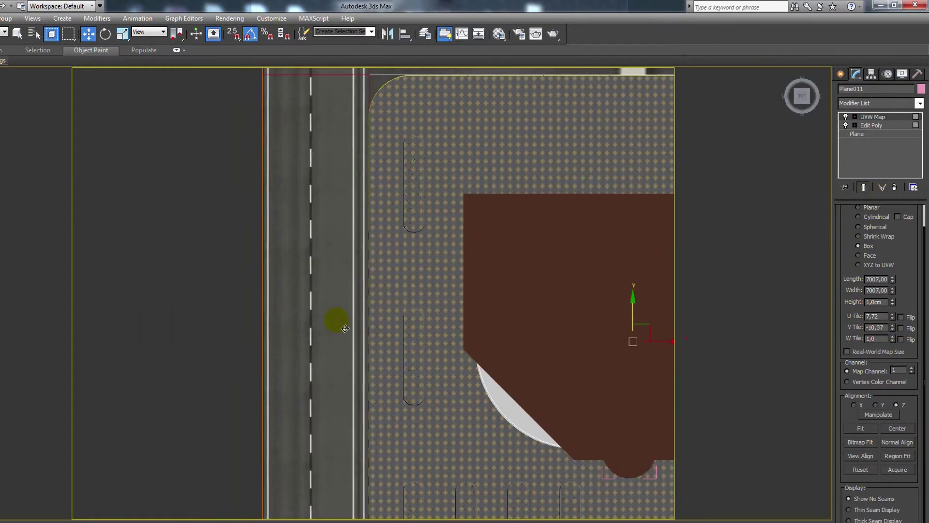
pyautogui.scroll(-2, 335, 322)
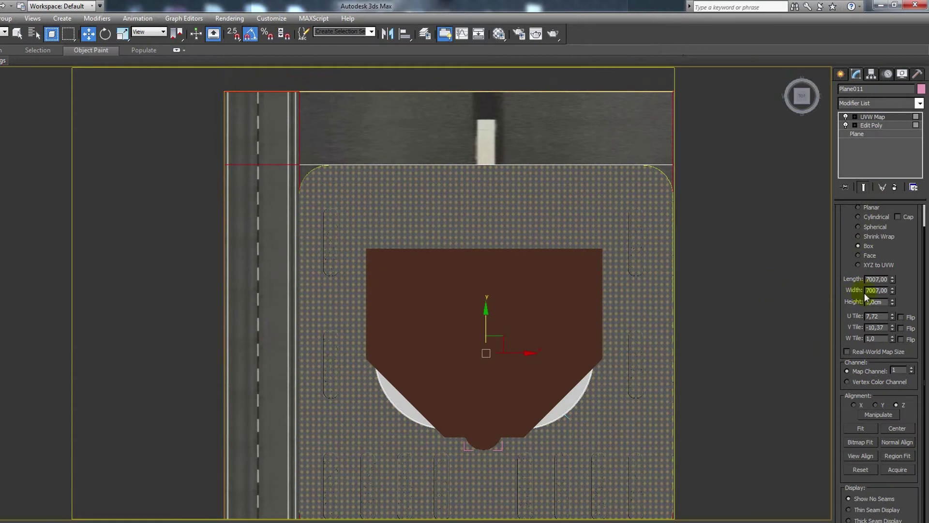
pyautogui.moveTo(893, 319); pyautogui.dragTo(906, 371)
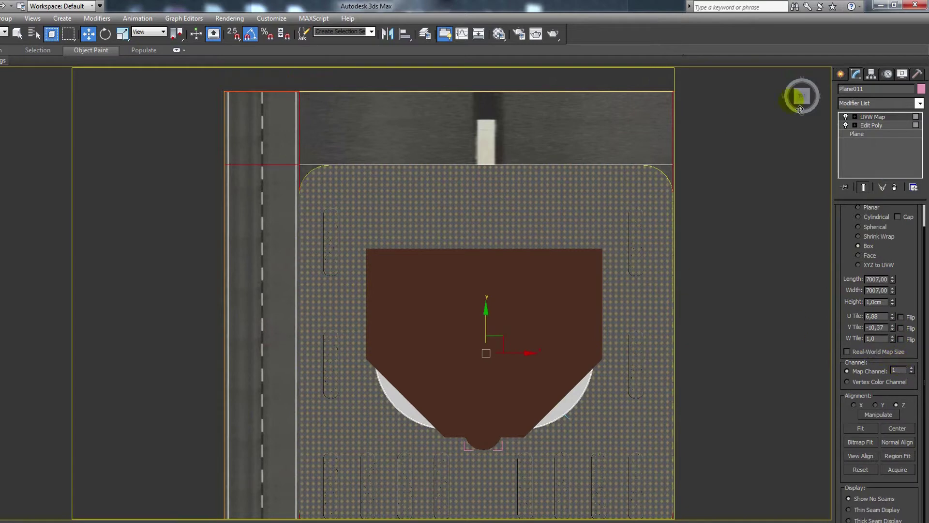
pyautogui.click(840, 75)
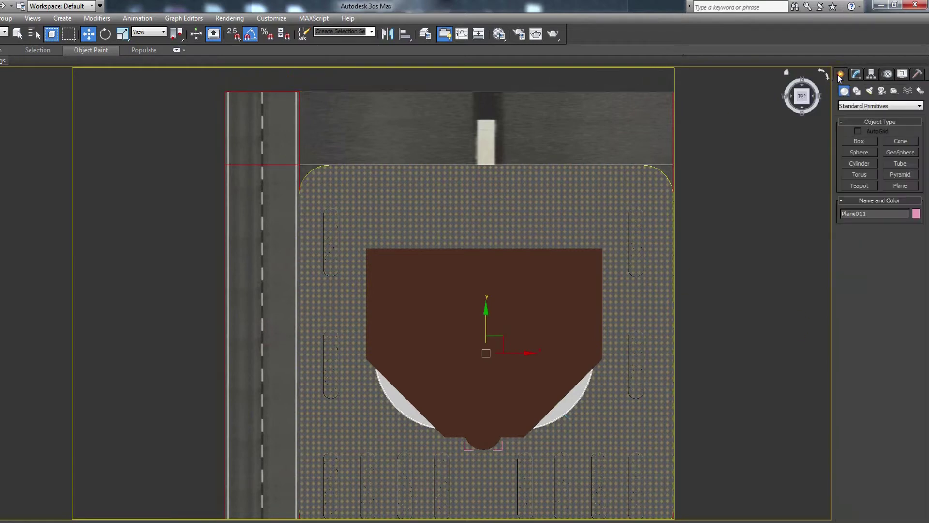
# Measure from the lane line to the curb line with a tape helper, then undo it.
pyautogui.click(894, 91)
pyautogui.click(900, 175)
pyautogui.scroll(1, 332, 266)
pyautogui.scroll(5, 220, 298)
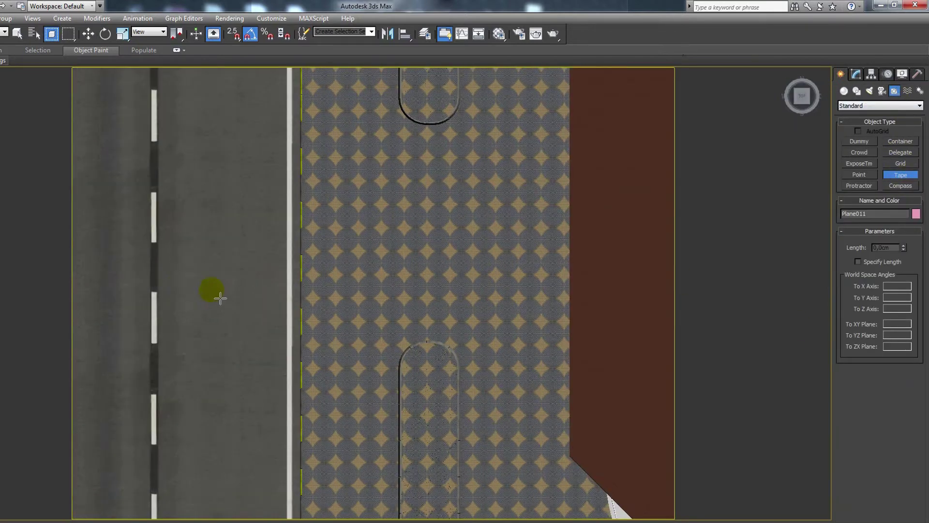
pyautogui.moveTo(168, 291); pyautogui.dragTo(295, 288)
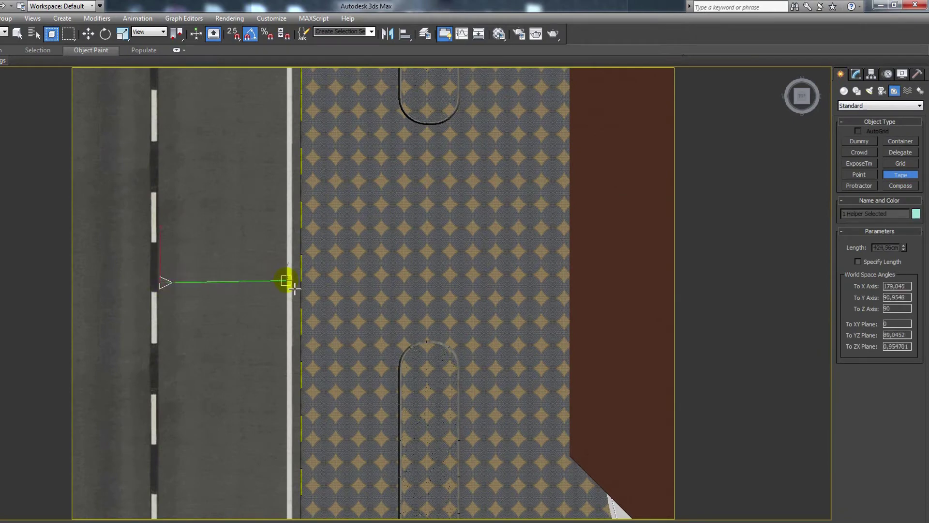
pyautogui.hotkey('ctrl', 'z')
pyautogui.moveTo(253, 296); pyautogui.dragTo(242, 286, button='middle')
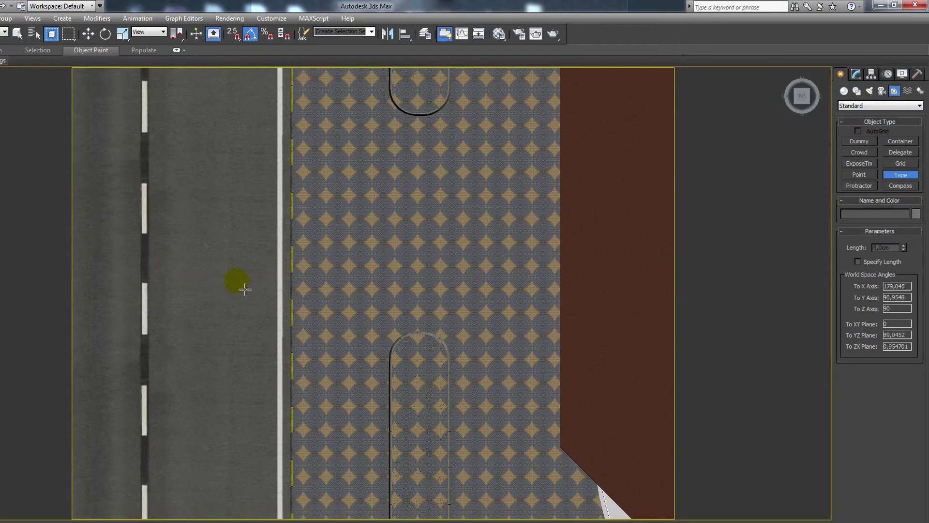
pyautogui.scroll(-5, 216, 269)
pyautogui.press('w')
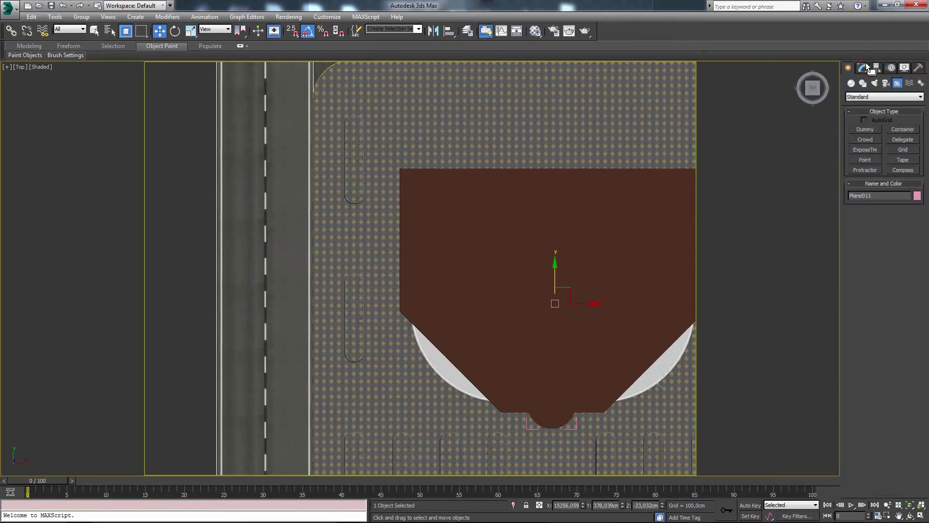
# Raise the UVW Map's U tiling to 9.93 and shift its gizmo sideways to align lanes.
pyautogui.click(862, 68)
pyautogui.doubleClick(866, 109)
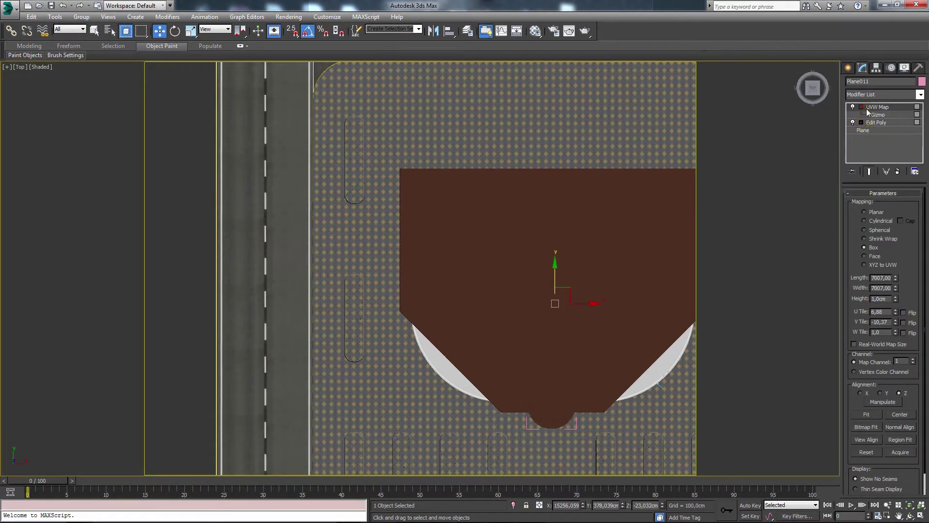
pyautogui.click(878, 115)
pyautogui.click(893, 323)
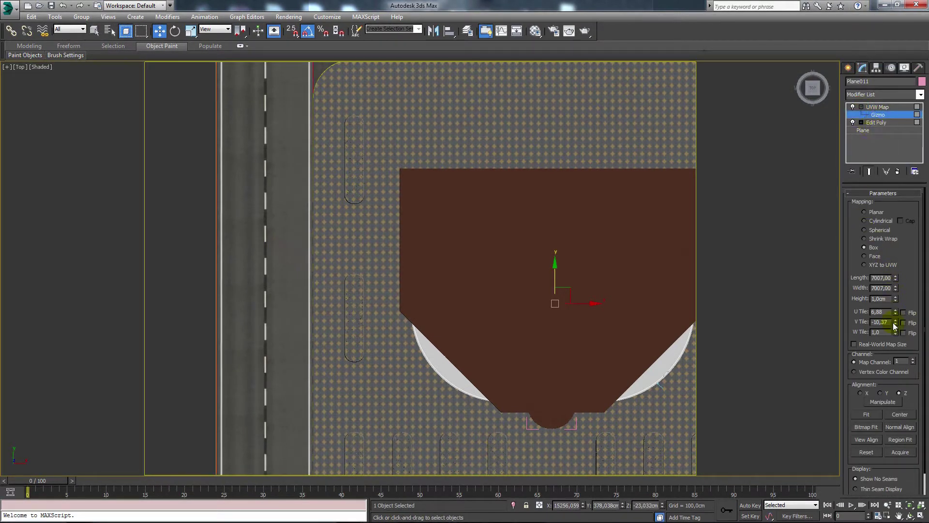
pyautogui.moveTo(896, 313); pyautogui.dragTo(866, 170)
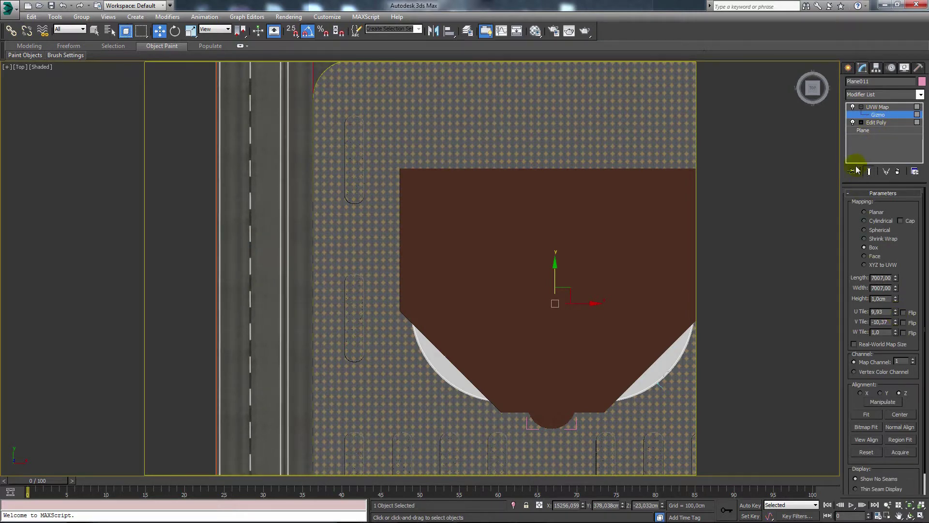
pyautogui.scroll(-1, 496, 247)
pyautogui.scroll(-2, 494, 257)
pyautogui.scroll(-2, 493, 262)
pyautogui.scroll(-1, 493, 263)
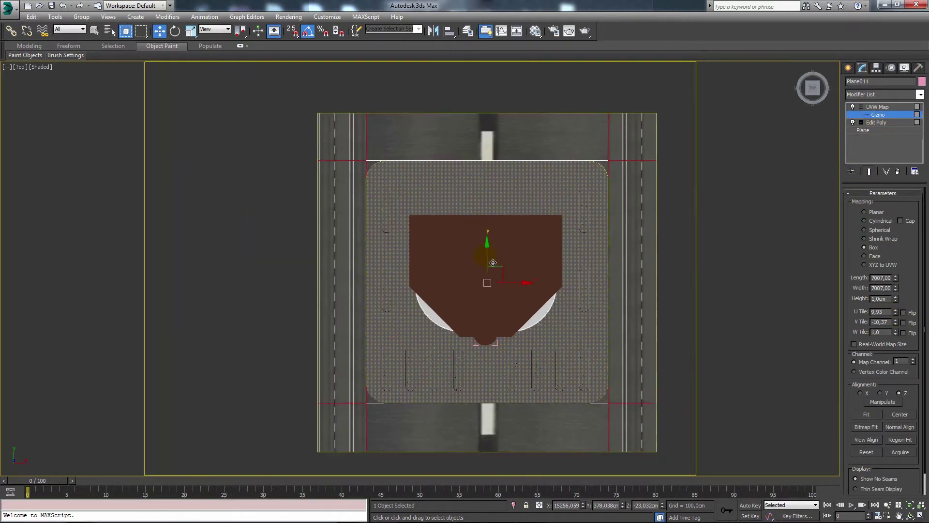
pyautogui.scroll(2, 492, 263)
pyautogui.moveTo(474, 255); pyautogui.dragTo(477, 258, button='middle')
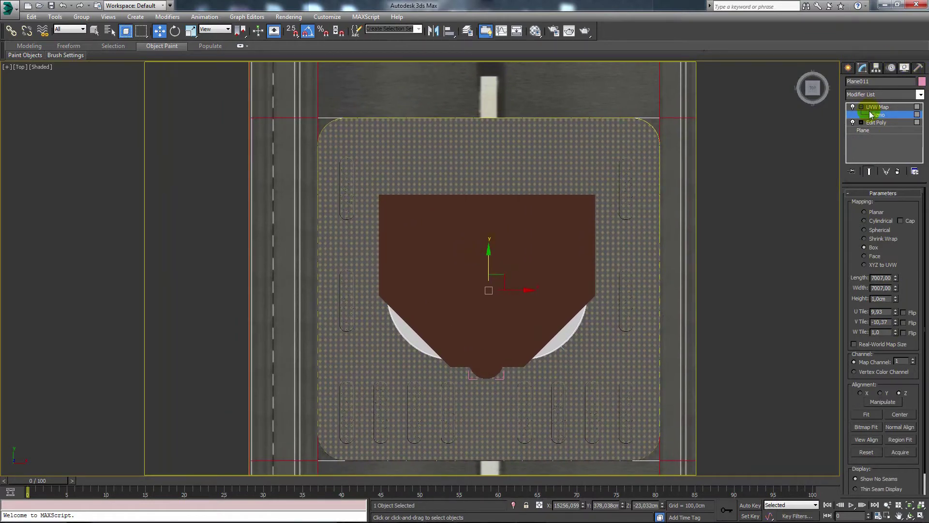
pyautogui.moveTo(525, 299); pyautogui.dragTo(546, 303)
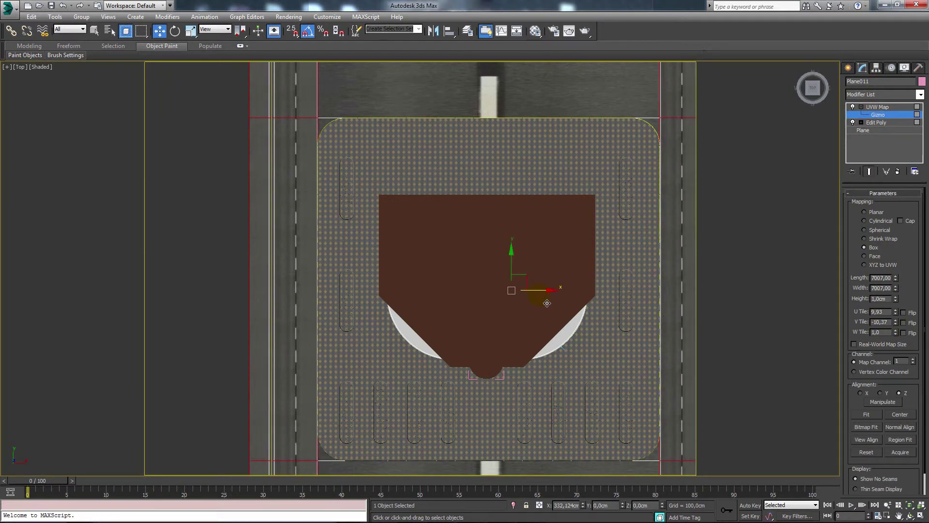
# Measure from the road's dashed centre line to the pavement edge with a tape helper.
pyautogui.click(849, 68)
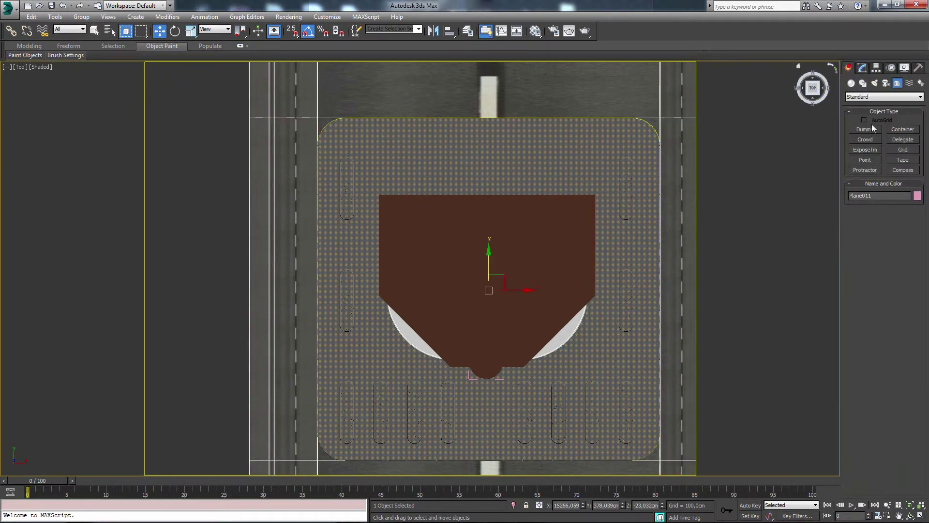
pyautogui.click(903, 159)
pyautogui.scroll(2, 307, 245)
pyautogui.scroll(3, 338, 252)
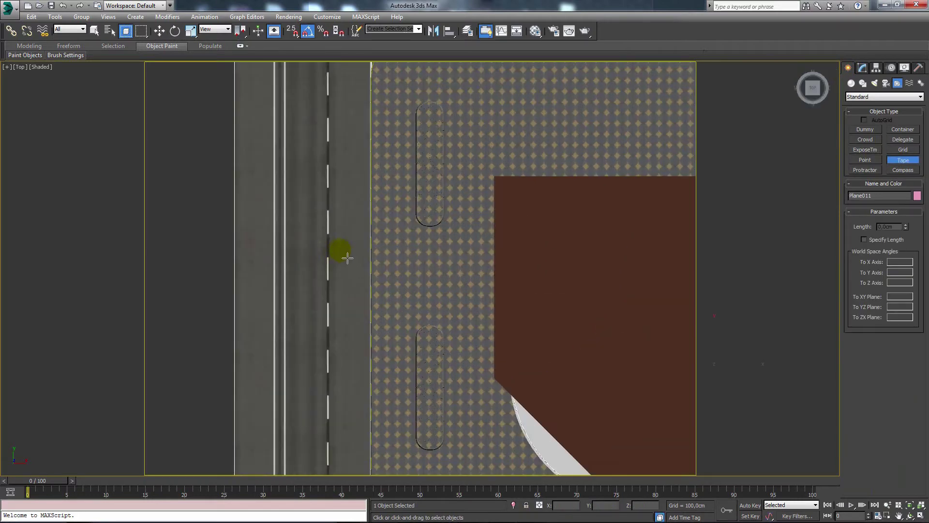
pyautogui.scroll(3, 338, 255)
pyautogui.moveTo(338, 255); pyautogui.dragTo(414, 252)
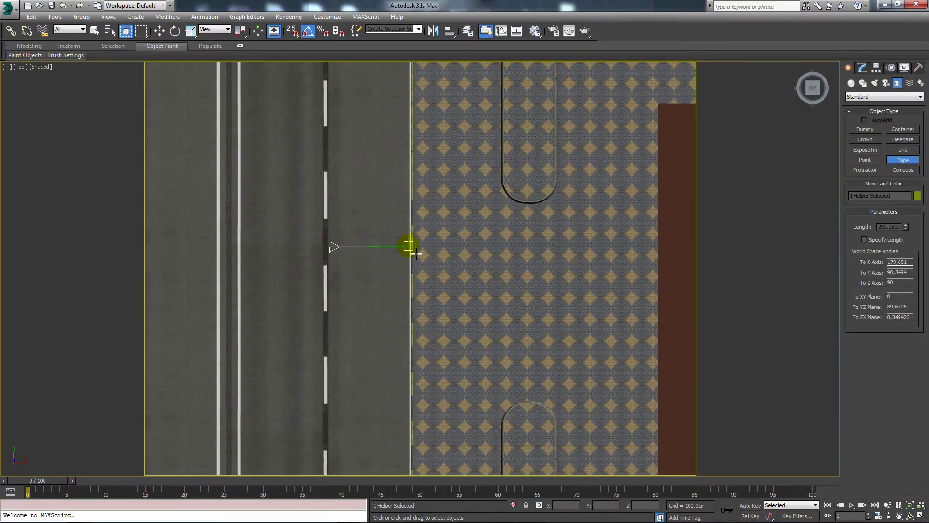
pyautogui.rightClick(415, 252)
# Return to move mode and select the road plane, framing the plaza's top-left corner.
pyautogui.moveTo(400, 241)
pyautogui.mouseDown(button='middle')
pyautogui.moveTo(332, 241)
pyautogui.moveTo(267, 268)
pyautogui.mouseUp(button='middle')
pyautogui.scroll(-3, 332, 241)
pyautogui.scroll(-3, 266, 268)
pyautogui.moveTo(409, 218); pyautogui.dragTo(344, 246, button='middle')
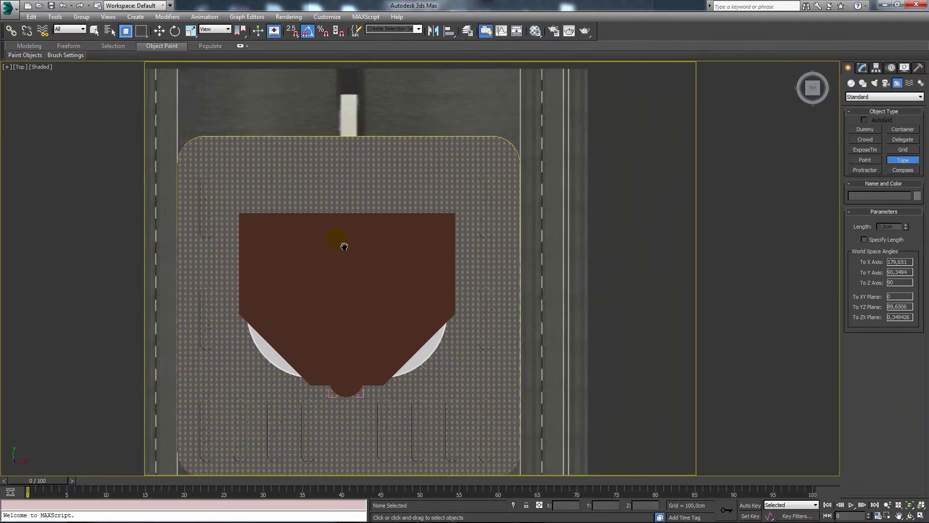
pyautogui.scroll(-2, 514, 178)
pyautogui.moveTo(550, 202); pyautogui.dragTo(654, 219, button='middle')
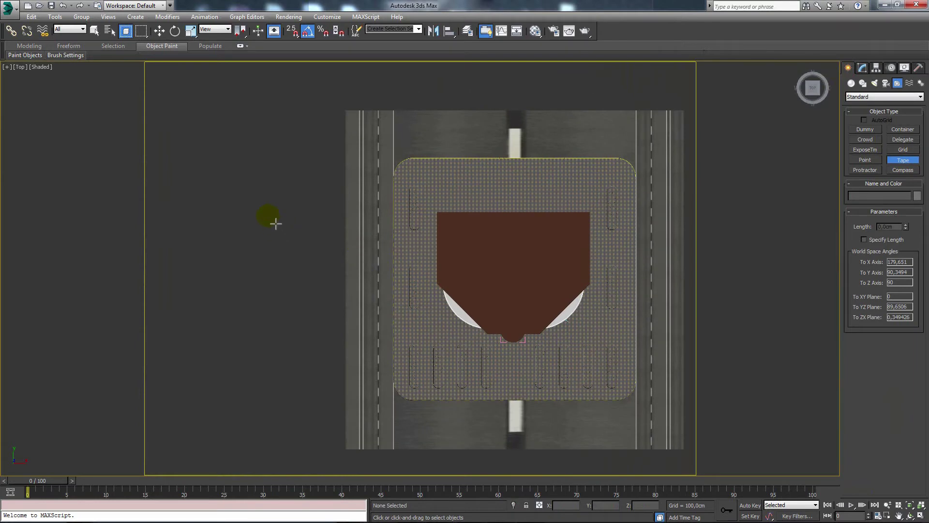
pyautogui.press('w')
pyautogui.click(402, 156)
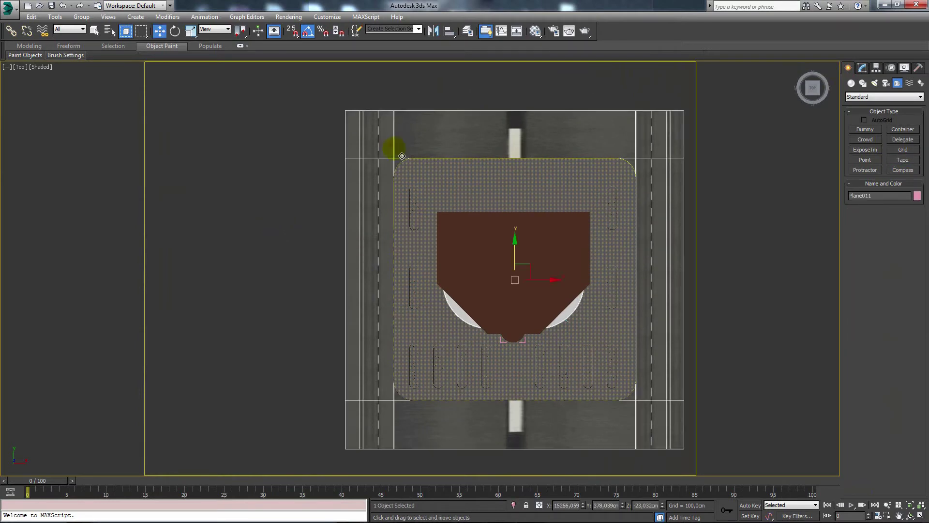
pyautogui.scroll(4, 376, 243)
pyautogui.scroll(-2, 390, 193)
pyautogui.moveTo(394, 166); pyautogui.dragTo(373, 218, button='middle')
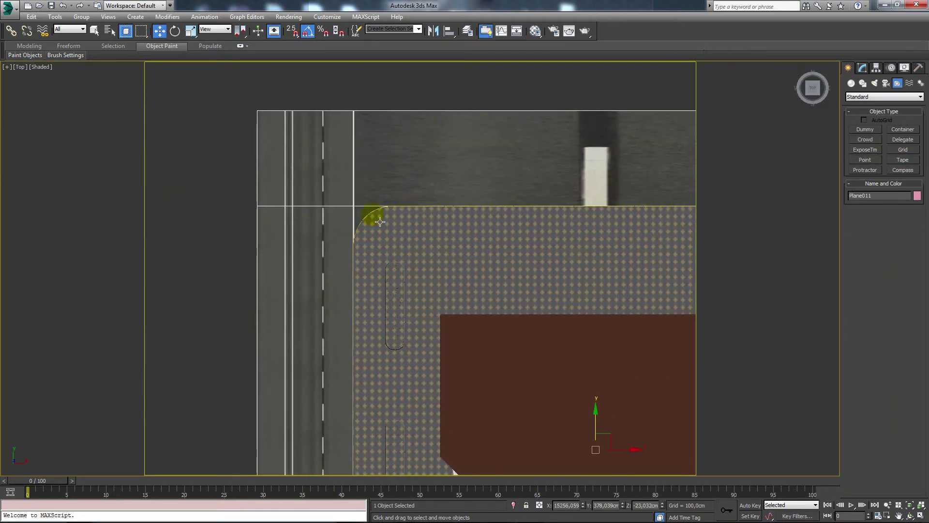
pyautogui.scroll(-1, 374, 218)
pyautogui.scroll(-2, 566, 149)
# Add an Edit Poly modifier on top of the road plane's stack.
pyautogui.click(862, 67)
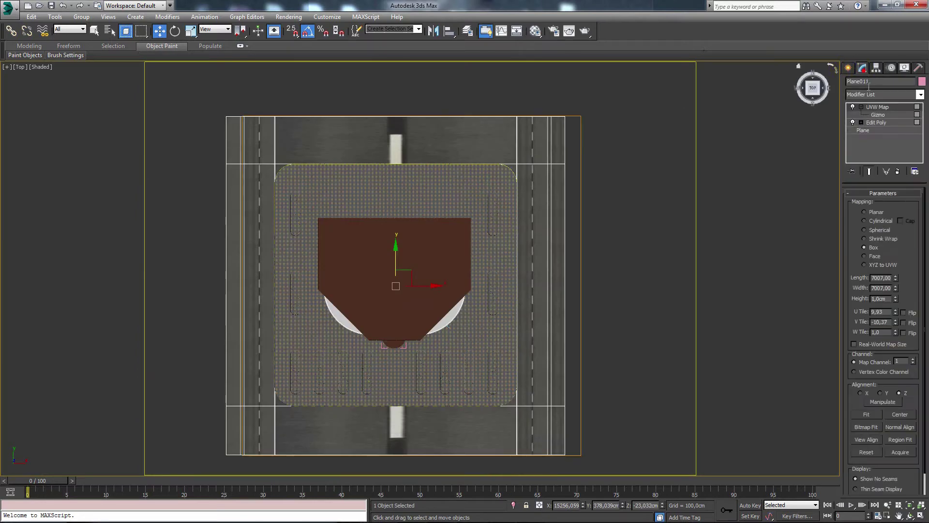
pyautogui.click(903, 95)
pyautogui.press('e')
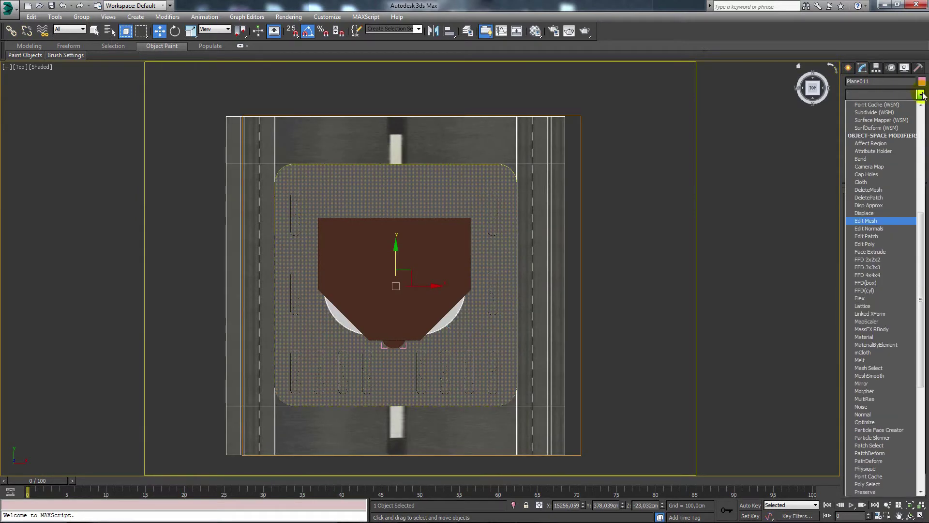
pyautogui.click(894, 127)
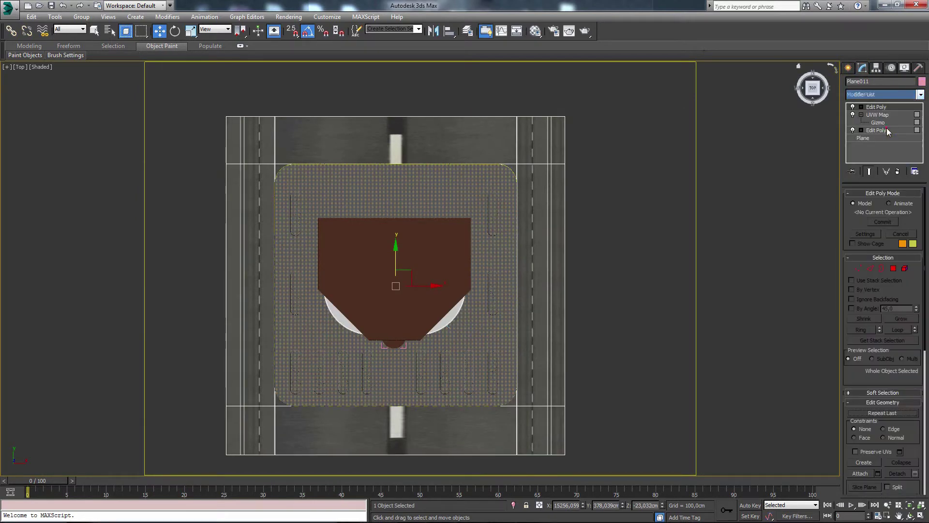
# Select the top and bottom horizontal road strips as polygons.
pyautogui.click(893, 268)
pyautogui.moveTo(187, 177); pyautogui.dragTo(187, 178)
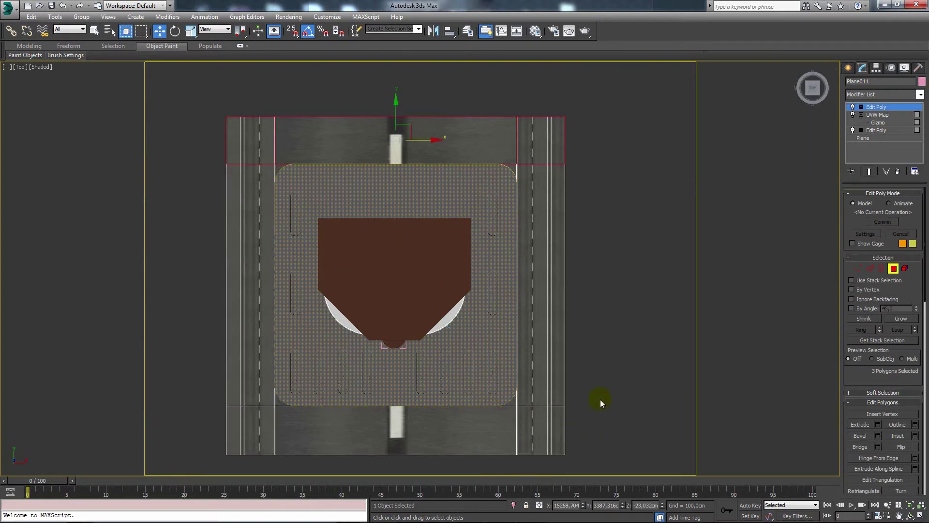
pyautogui.moveTo(598, 397); pyautogui.dragTo(200, 469)
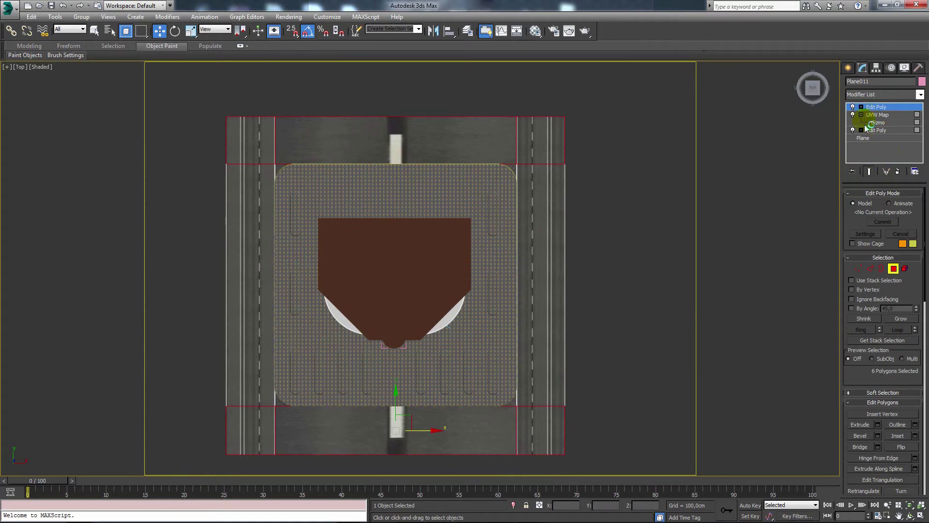
pyautogui.click(920, 94)
pyautogui.scroll(-20, 871, 291)
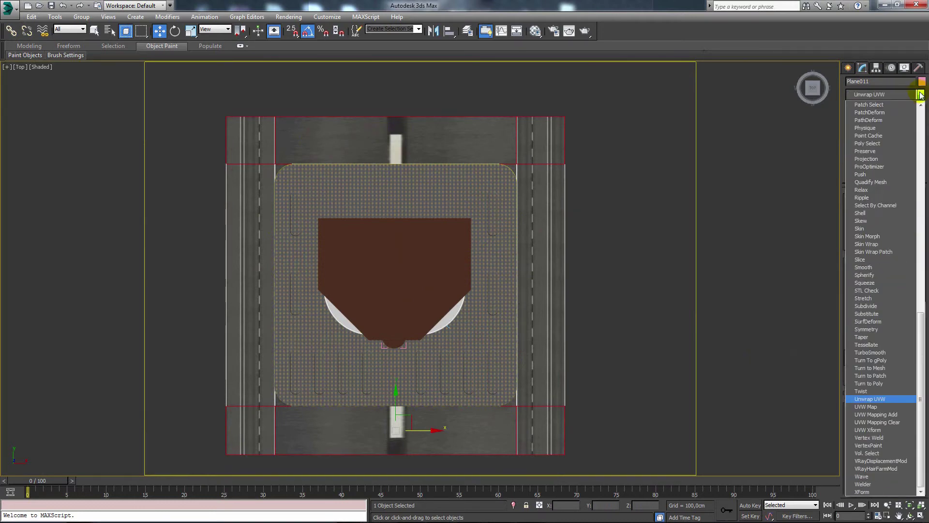
# Add a UVW Map to the strips, rotate its gizmo about 90°, and tile it 10.49 by 6.66.
pyautogui.click(865, 407)
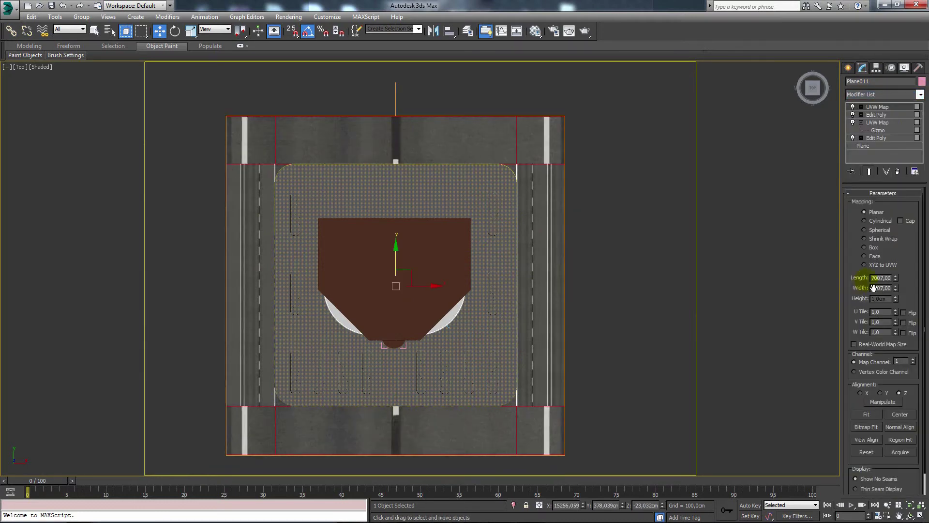
pyautogui.click(861, 108)
pyautogui.click(875, 115)
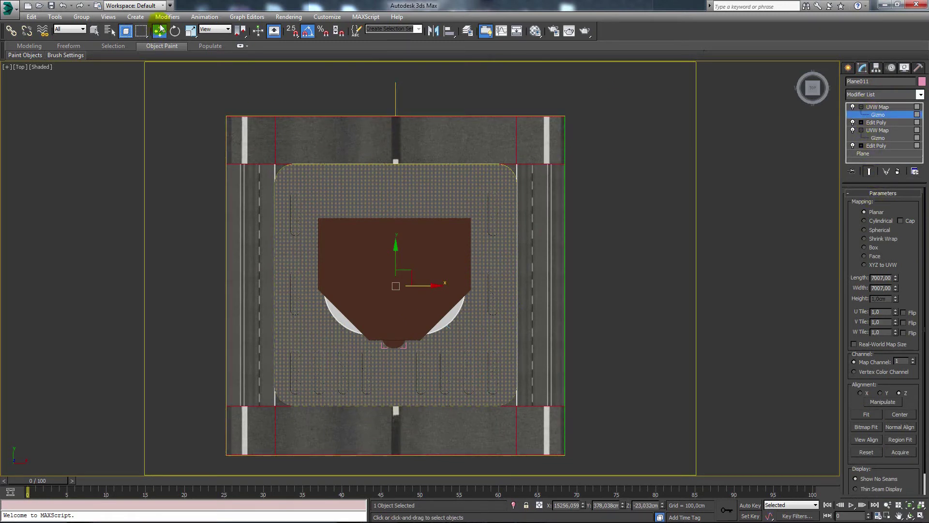
pyautogui.click(174, 29)
pyautogui.moveTo(430, 268); pyautogui.dragTo(469, 289)
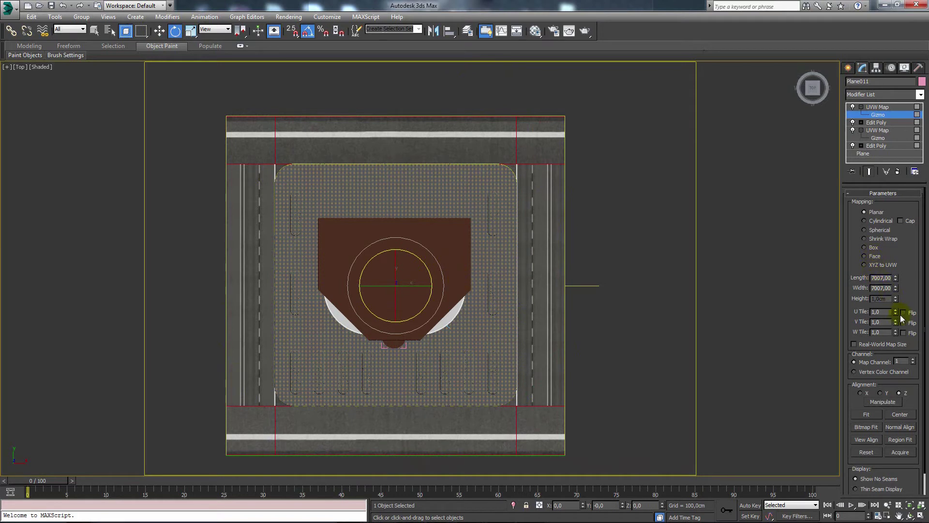
pyautogui.moveTo(897, 314); pyautogui.dragTo(872, 373)
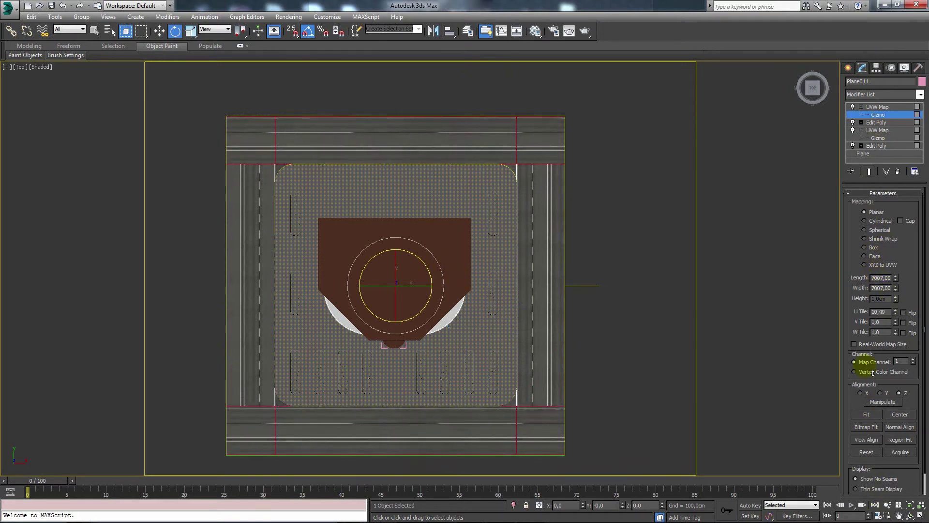
pyautogui.moveTo(896, 323); pyautogui.dragTo(841, 58)
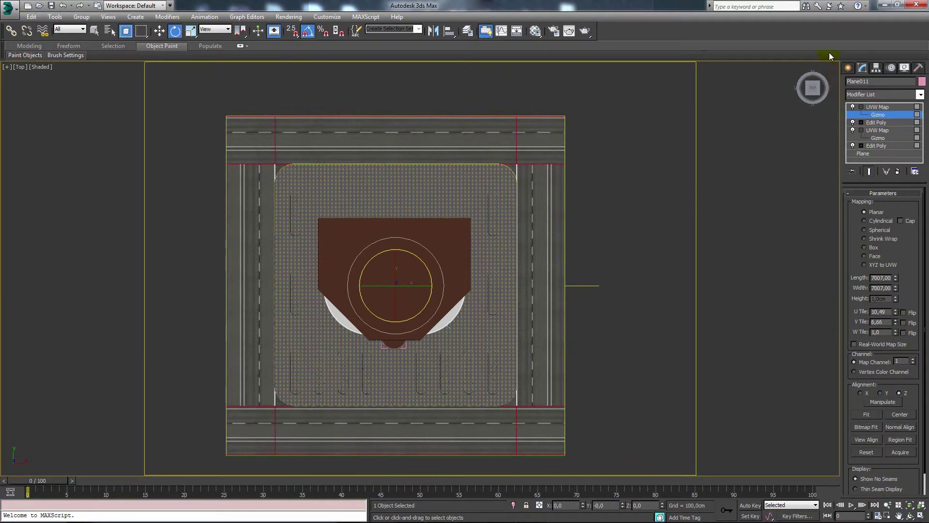
# Fine-tune the strips' UVW Map U tiling up to 10.6 while checking the lower road.
pyautogui.scroll(2, 441, 348)
pyautogui.scroll(1, 560, 305)
pyautogui.scroll(2, 638, 297)
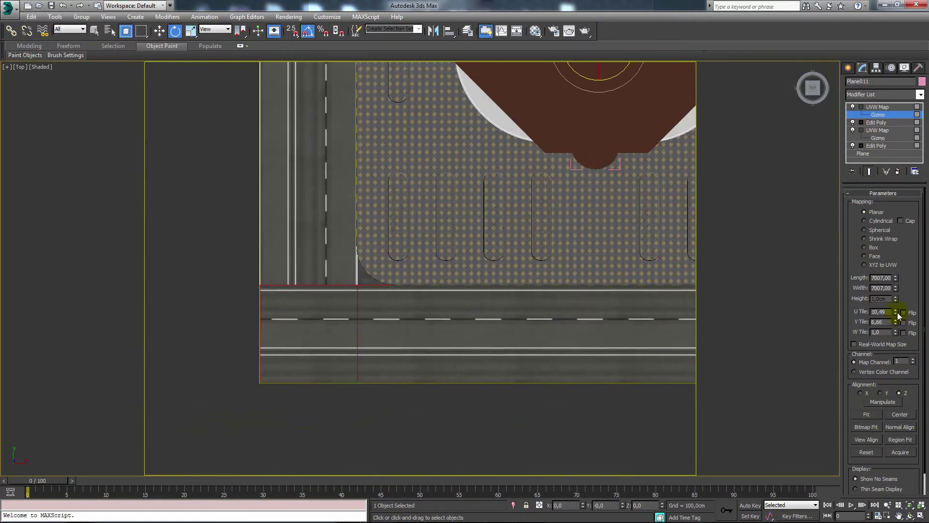
pyautogui.moveTo(898, 312); pyautogui.dragTo(904, 315)
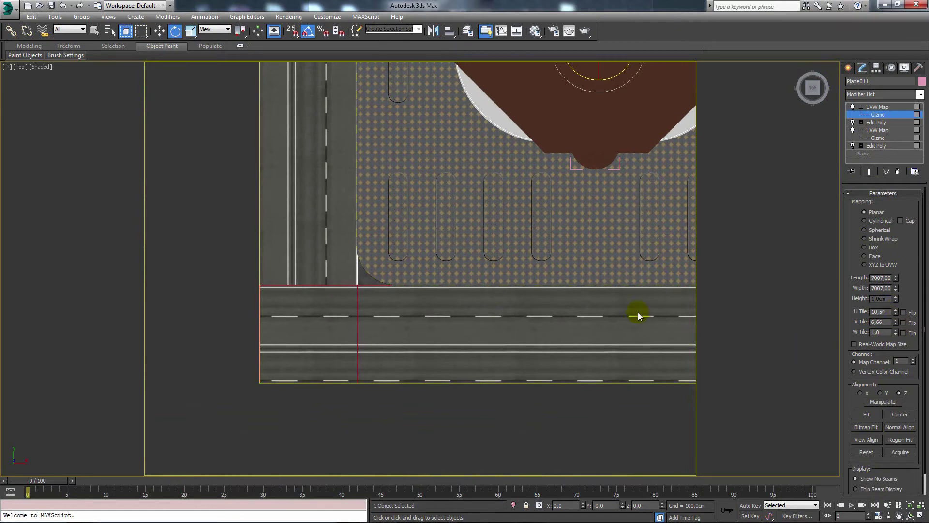
pyautogui.moveTo(638, 316)
pyautogui.mouseDown(button='middle')
pyautogui.moveTo(494, 320)
pyautogui.moveTo(463, 338)
pyautogui.mouseUp(button='middle')
pyautogui.moveTo(894, 314); pyautogui.dragTo(896, 314)
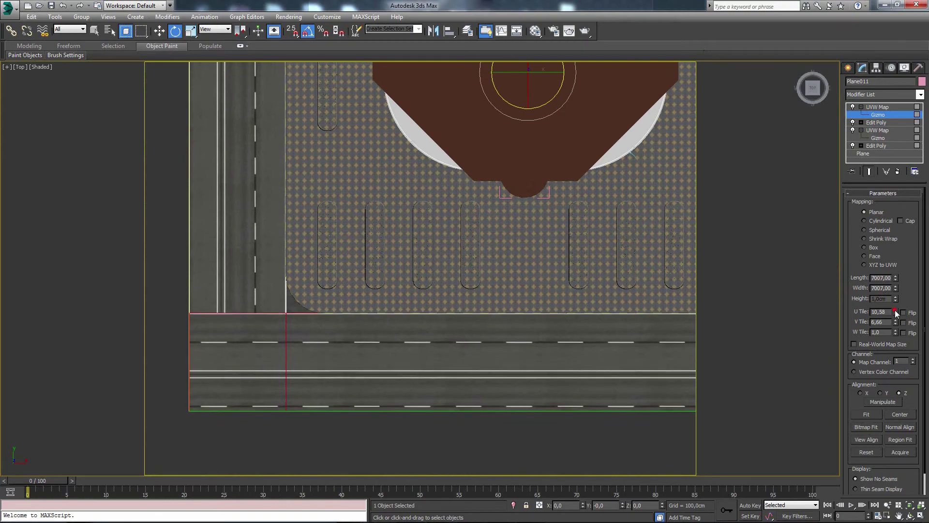
pyautogui.scroll(5, 477, 317)
pyautogui.click(895, 309)
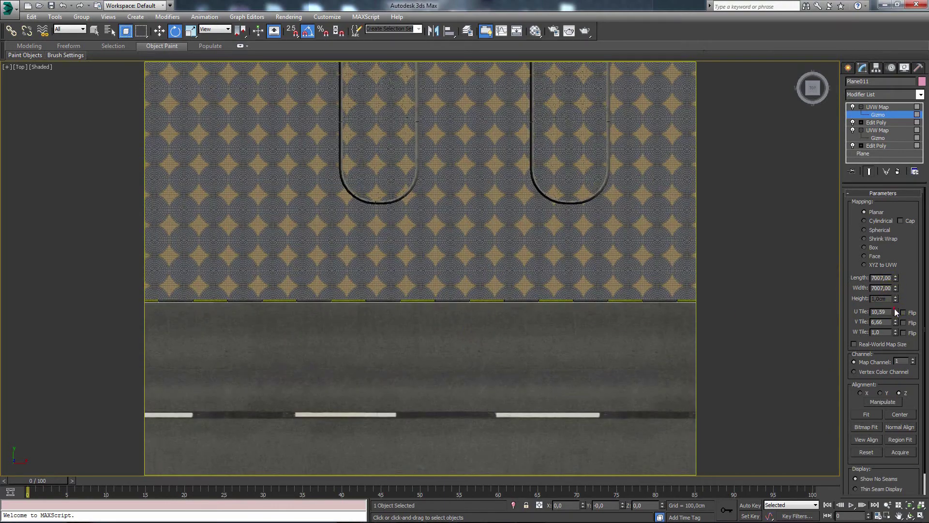
pyautogui.click(895, 312)
# Reactivate the first UVW Map's gizmo in move mode and view the road below the lot.
pyautogui.moveTo(524, 381); pyautogui.dragTo(301, 330)
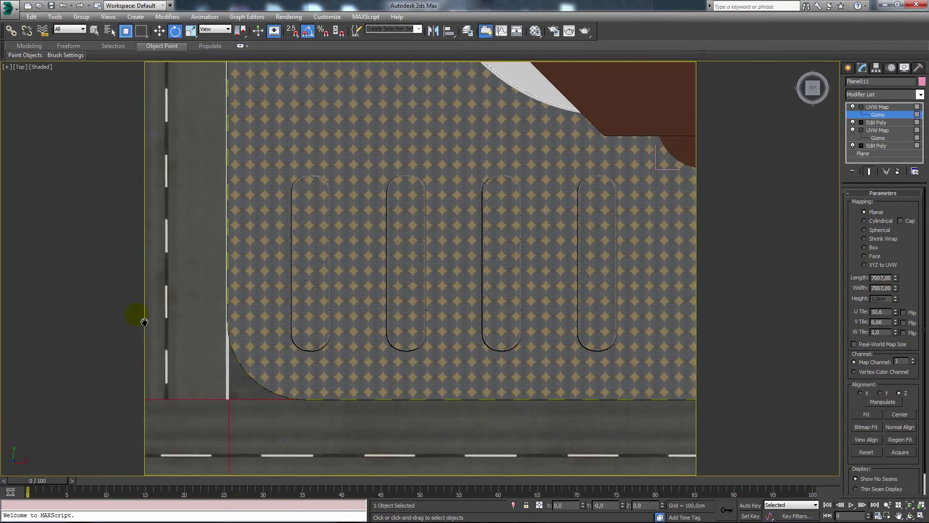
pyautogui.click(878, 138)
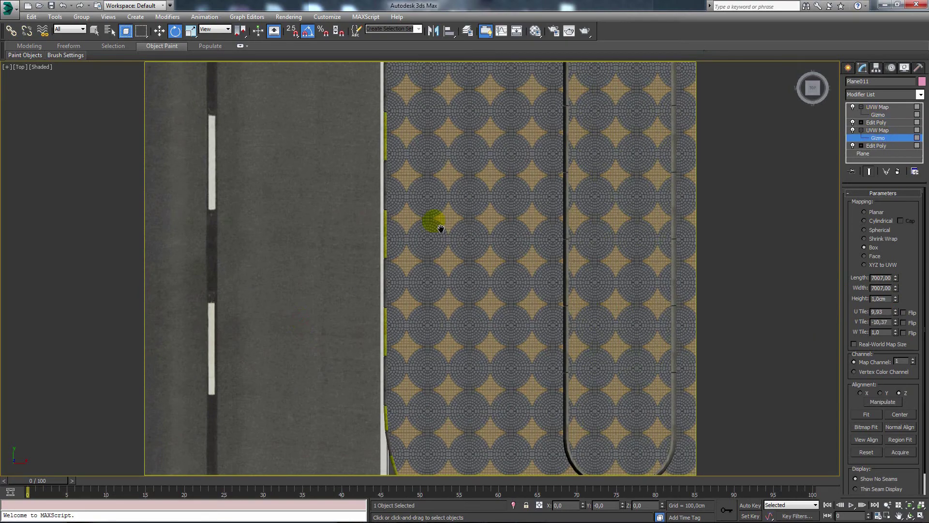
pyautogui.scroll(-5, 426, 252)
pyautogui.scroll(2, 504, 240)
pyautogui.press('w')
pyautogui.scroll(2, 521, 237)
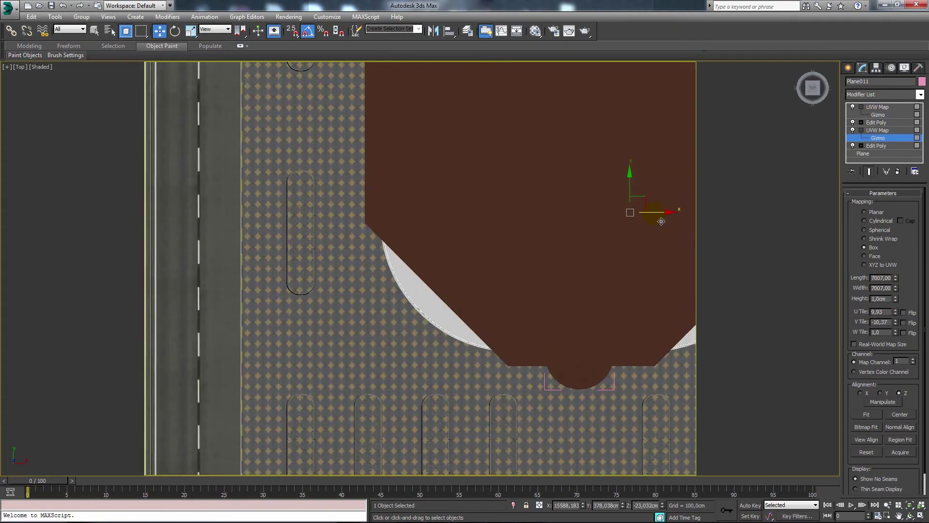
pyautogui.scroll(-5, 661, 221)
pyautogui.moveTo(484, 235); pyautogui.dragTo(507, 281, button='middle')
pyautogui.scroll(3, 507, 281)
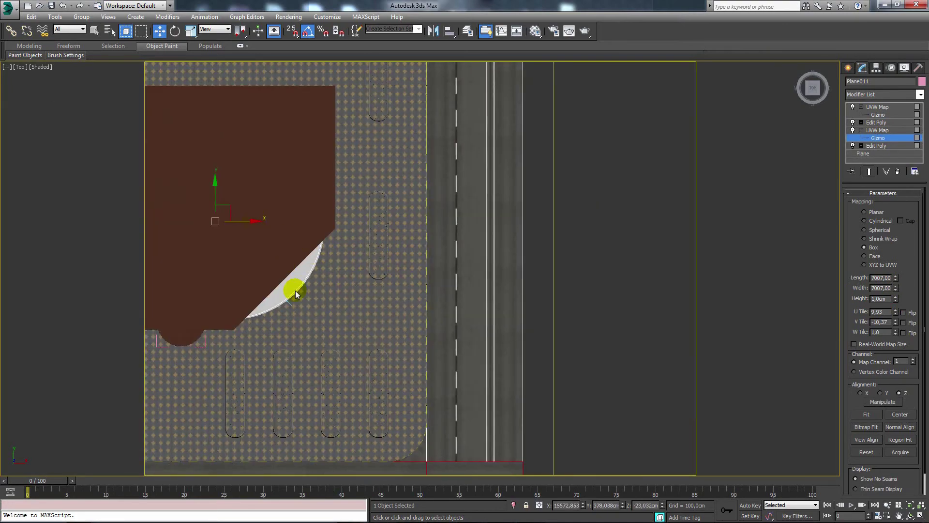
pyautogui.moveTo(290, 286); pyautogui.dragTo(415, 307, button='middle')
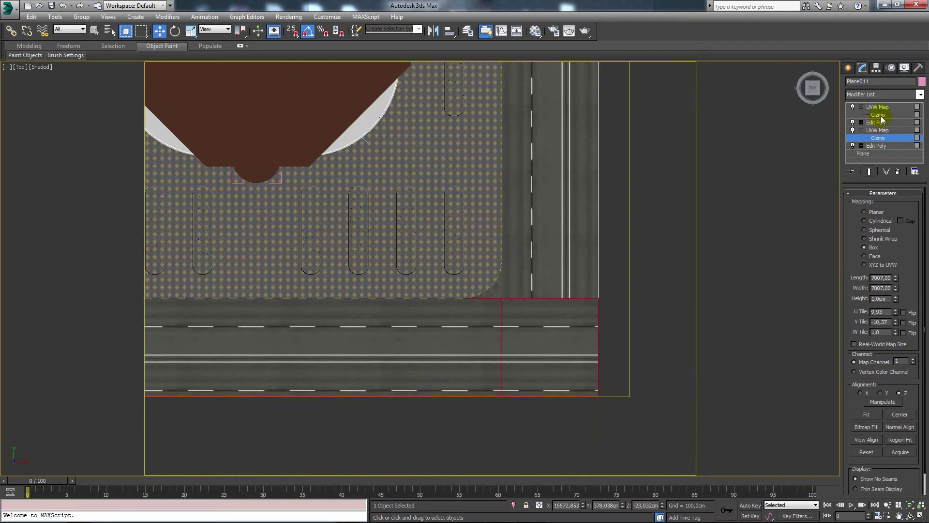
# Activate the upper UVW Map's gizmo and tune its V tiling until the dashes fit, about 8.58.
pyautogui.click(880, 135)
pyautogui.moveTo(623, 231); pyautogui.dragTo(687, 246, button='middle')
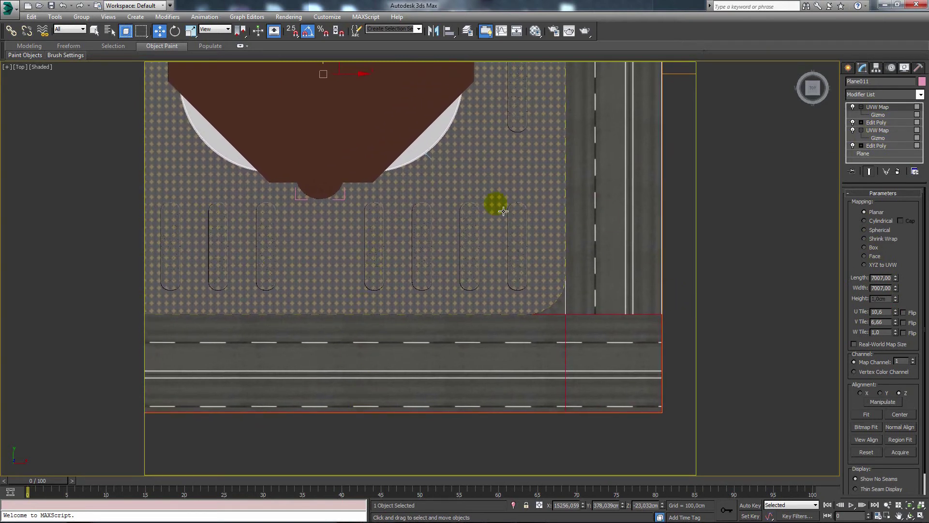
pyautogui.click(874, 114)
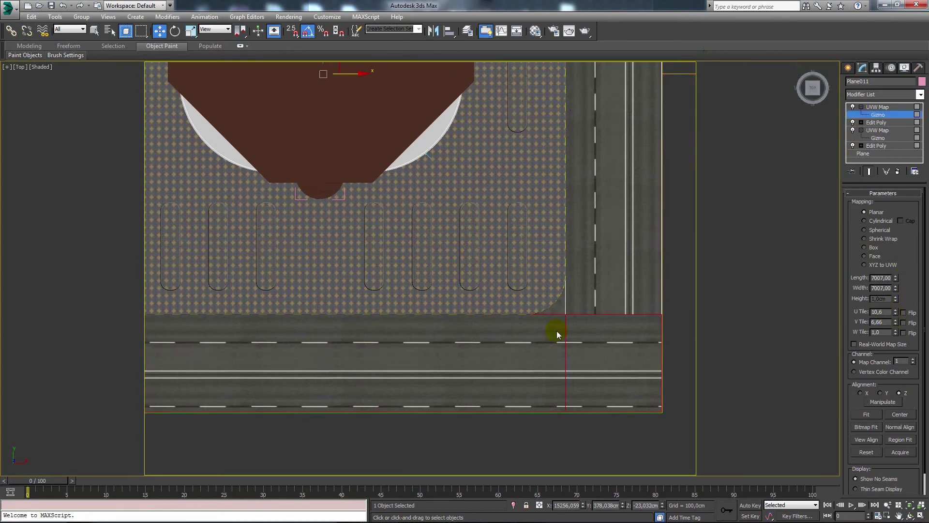
pyautogui.scroll(1, 558, 334)
pyautogui.scroll(3, 561, 344)
pyautogui.scroll(-4, 518, 246)
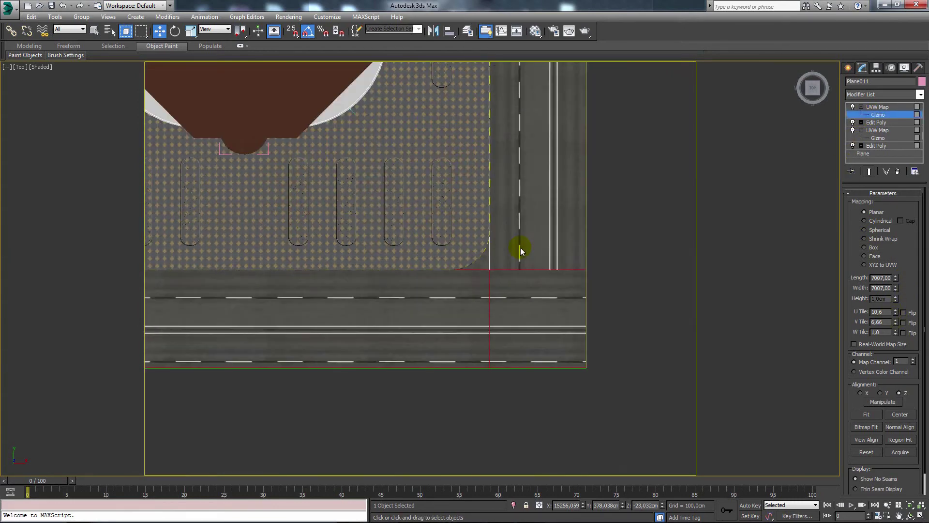
pyautogui.moveTo(522, 283); pyautogui.dragTo(524, 300, button='middle')
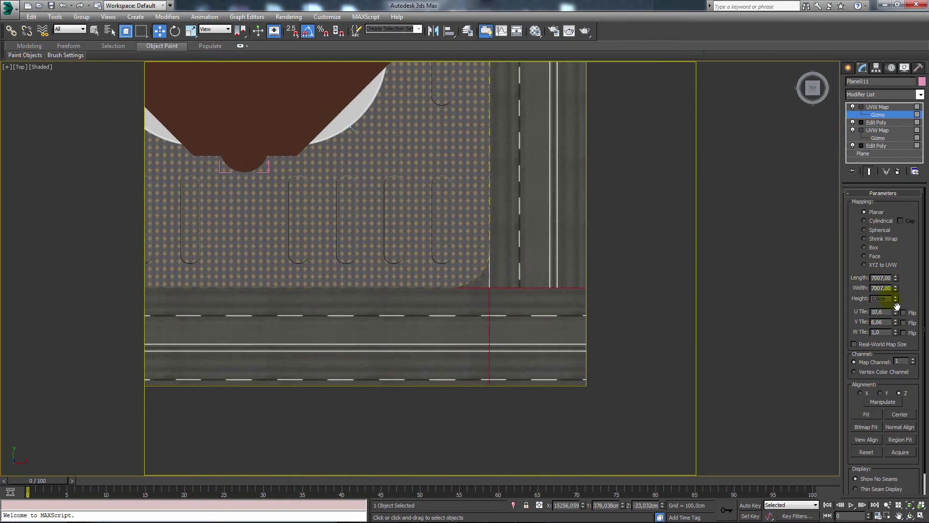
pyautogui.moveTo(896, 322); pyautogui.dragTo(895, 307)
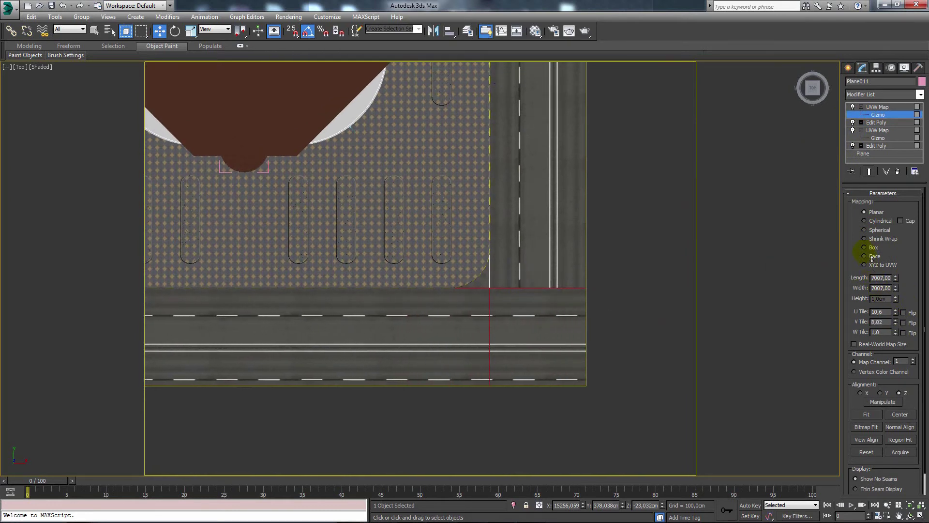
pyautogui.moveTo(862, 211)
pyautogui.mouseDown()
pyautogui.moveTo(851, 157)
pyautogui.moveTo(846, 182)
pyautogui.mouseUp()
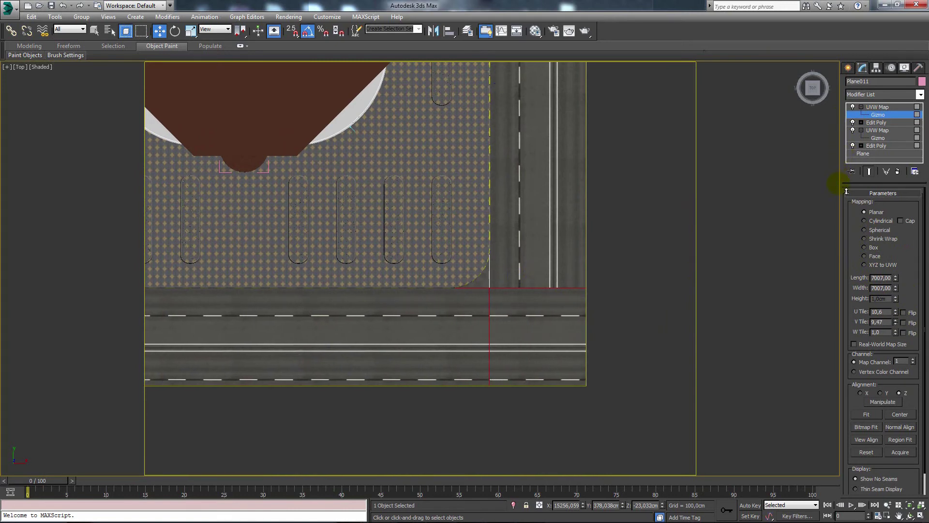
pyautogui.moveTo(850, 199); pyautogui.dragTo(849, 202)
pyautogui.scroll(5, 504, 304)
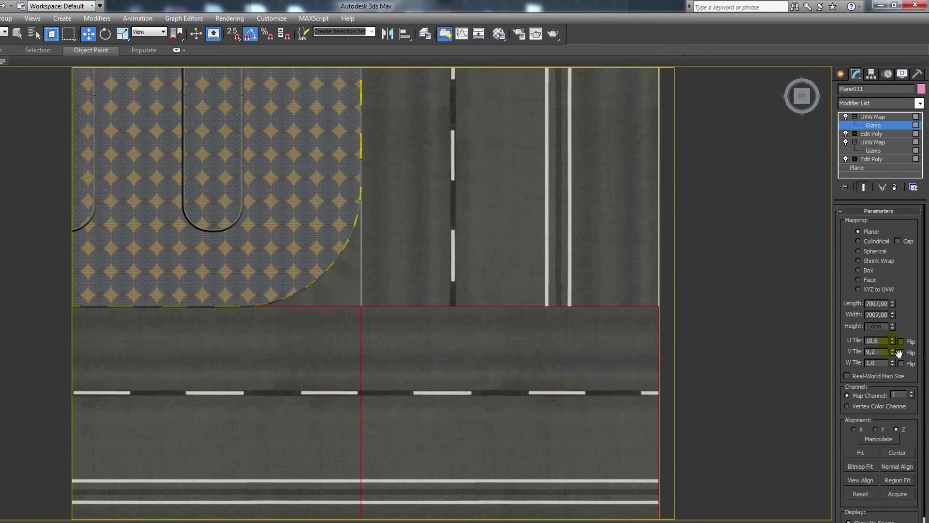
pyautogui.moveTo(893, 350)
pyautogui.mouseDown()
pyautogui.moveTo(901, 379)
pyautogui.moveTo(898, 361)
pyautogui.moveTo(905, 368)
pyautogui.mouseUp()
# Tape-measure from the sidewalk edge to the lane marking, then cancel the measurement.
pyautogui.scroll(-6, 414, 263)
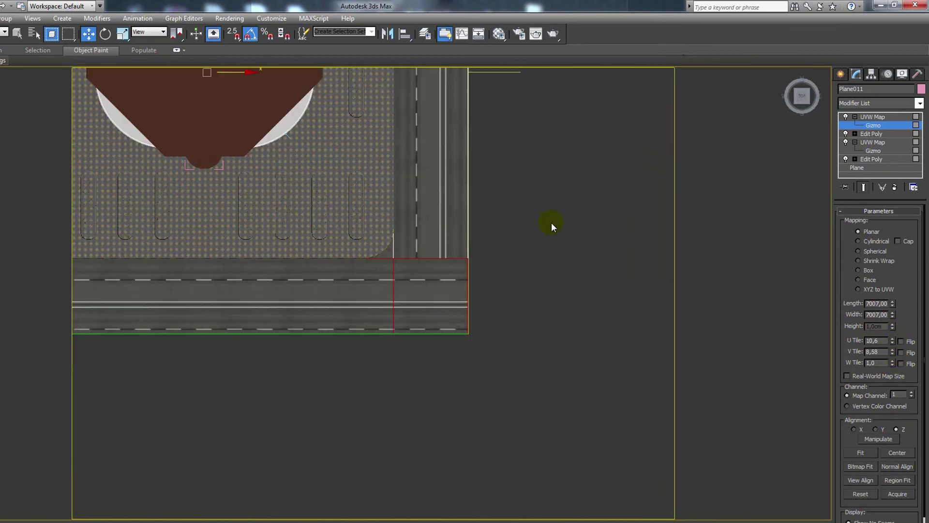
pyautogui.click(841, 75)
pyautogui.moveTo(455, 275); pyautogui.dragTo(497, 343, button='middle')
pyautogui.click(901, 175)
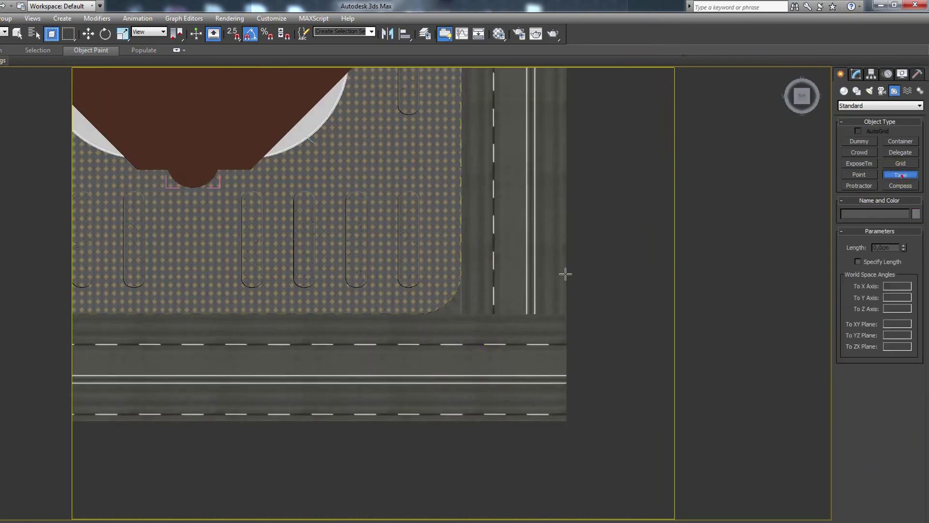
pyautogui.scroll(3, 394, 332)
pyautogui.scroll(3, 396, 278)
pyautogui.moveTo(390, 252); pyautogui.dragTo(398, 379)
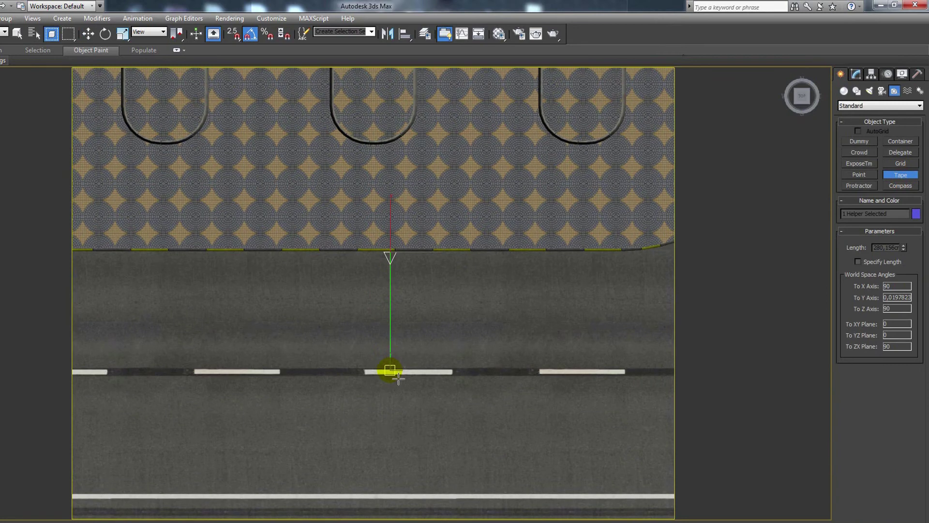
pyautogui.rightClick(399, 378)
pyautogui.moveTo(387, 373); pyautogui.dragTo(340, 329, button='middle')
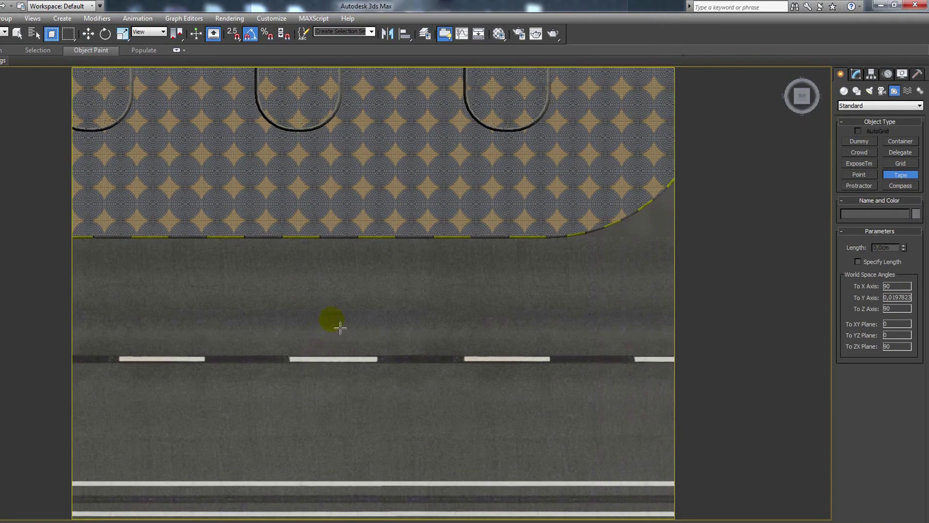
# Lower the upper UVW Map's U tiling to 10.39.
pyautogui.click(856, 73)
pyautogui.click(556, 287)
pyautogui.press('w')
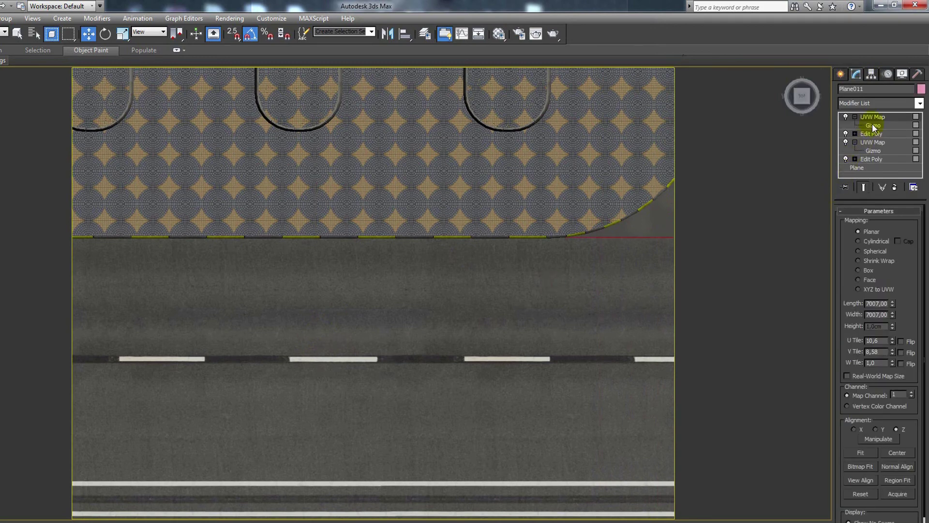
pyautogui.click(873, 126)
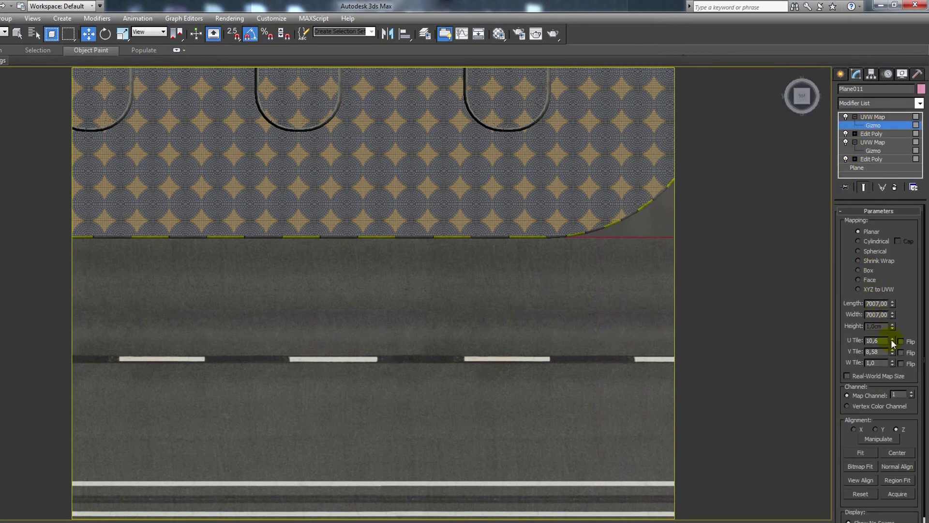
pyautogui.moveTo(891, 339); pyautogui.dragTo(896, 359)
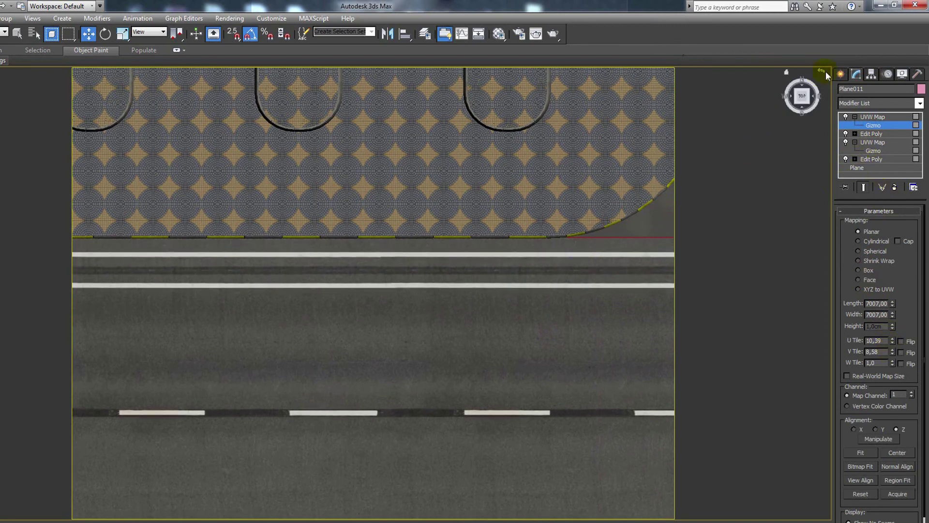
# Tape-check the distance from the double line to the dashed marking, then reselect the road plane.
pyautogui.click(841, 74)
pyautogui.click(887, 177)
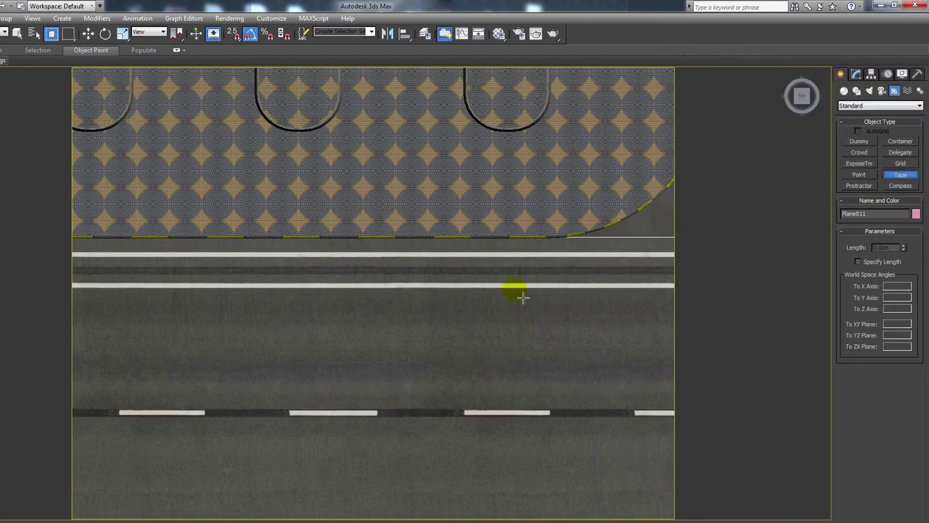
pyautogui.moveTo(522, 297); pyautogui.dragTo(524, 412)
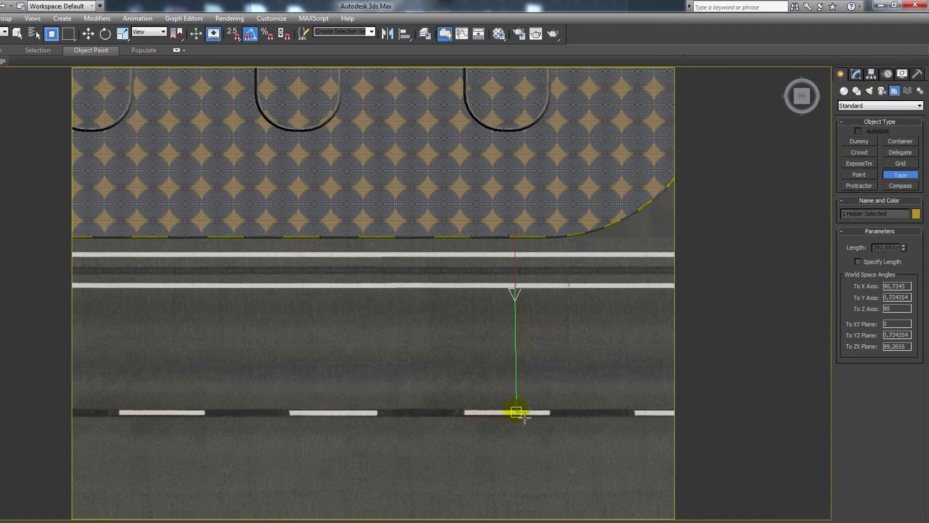
pyautogui.rightClick(533, 383)
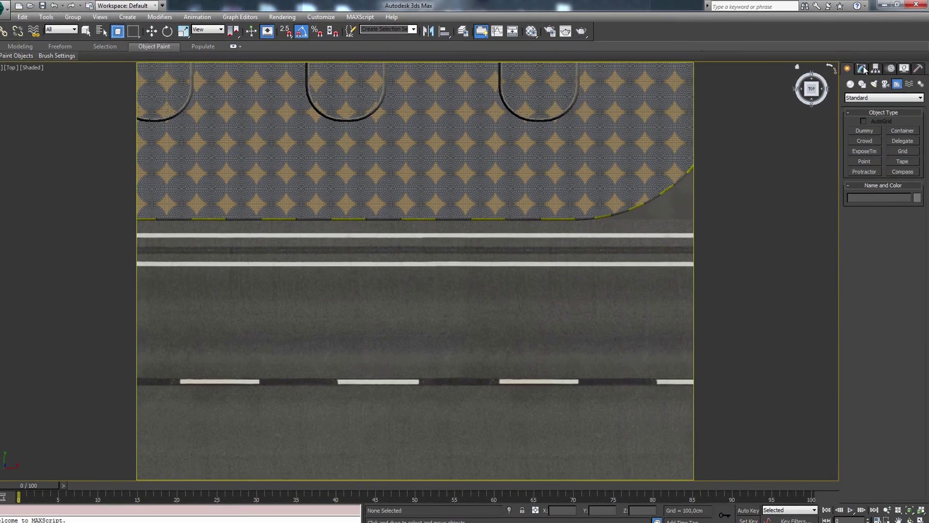
pyautogui.click(855, 74)
pyautogui.click(662, 265)
# Nudge the upper UVW Map gizmo slightly upward in the Top view.
pyautogui.click(878, 114)
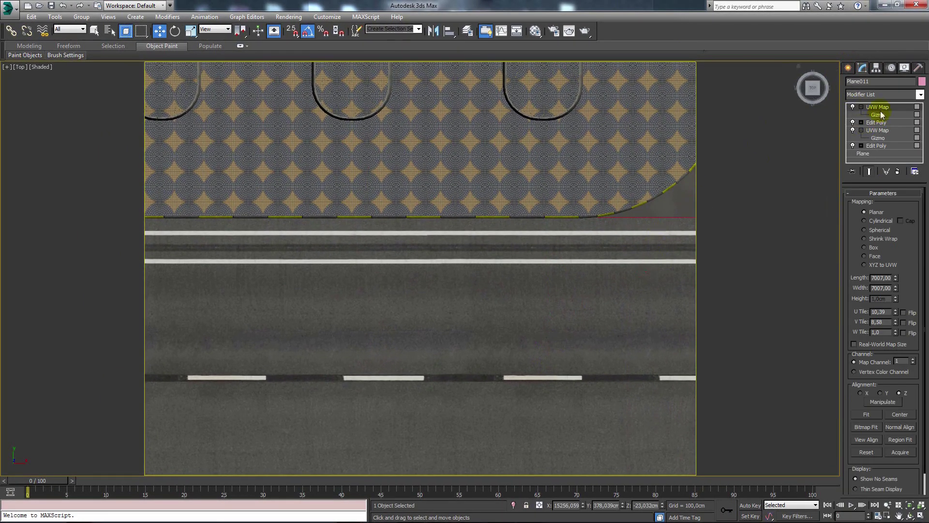
pyautogui.moveTo(465, 285)
pyautogui.mouseDown()
pyautogui.moveTo(489, 263)
pyautogui.moveTo(511, 108)
pyautogui.mouseUp()
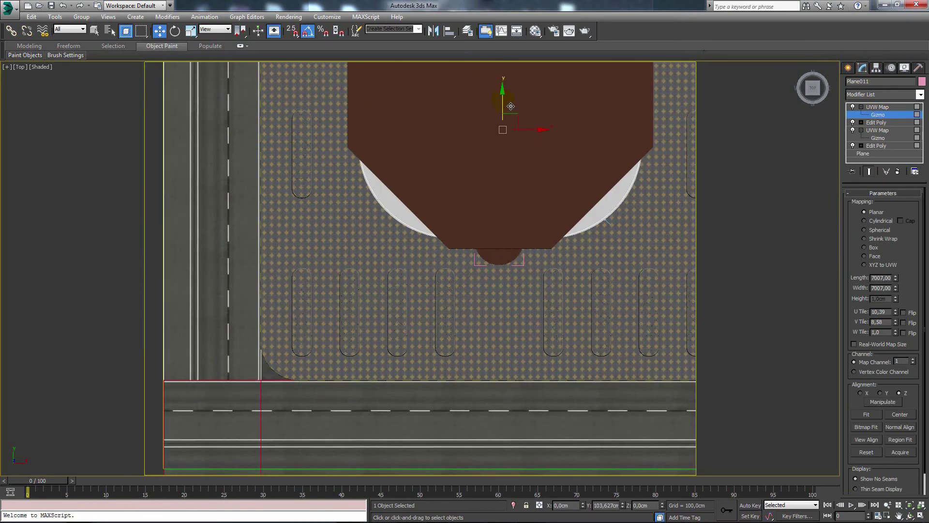
pyautogui.moveTo(511, 106); pyautogui.dragTo(511, 106)
pyautogui.moveTo(511, 106); pyautogui.dragTo(470, 80, button='middle')
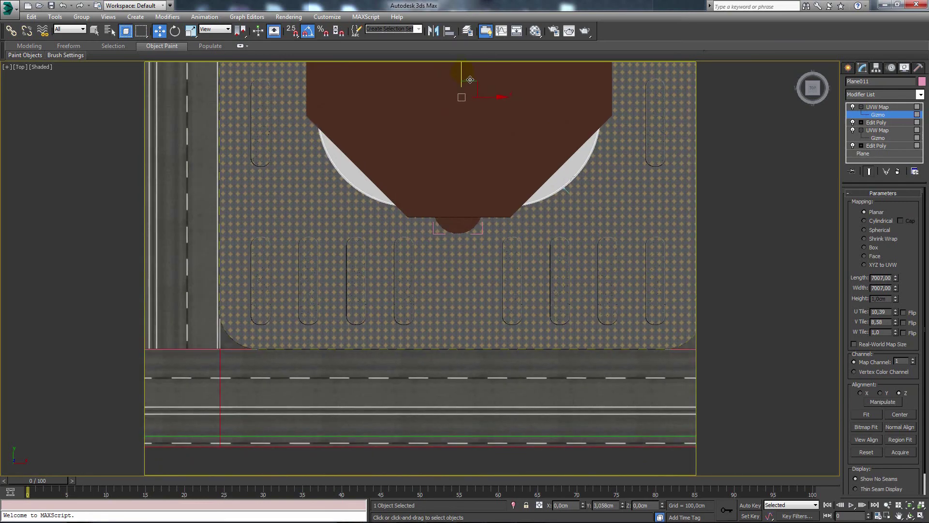
# Orbit the Perspective view around the building to inspect the finished road.
pyautogui.press('p')
pyautogui.moveTo(315, 352)
pyautogui.keyDown('alt'); pyautogui.mouseDown(button='middle')
pyautogui.moveTo(307, 305)
pyautogui.moveTo(300, 408)
pyautogui.moveTo(300, 382)
pyautogui.moveTo(312, 437)
pyautogui.mouseUp(button='middle'); pyautogui.keyUp('alt')
pyautogui.scroll(3, 310, 325)
pyautogui.scroll(2, 303, 405)
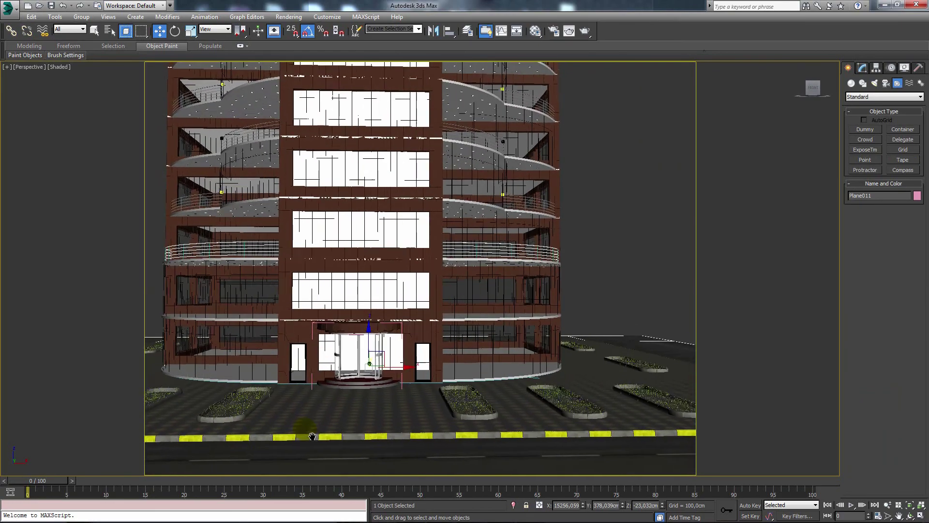
pyautogui.scroll(-2, 312, 433)
pyautogui.scroll(-2, 320, 402)
pyautogui.keyDown('alt'); pyautogui.moveTo(319, 402); pyautogui.dragTo(299, 388, button='middle'); pyautogui.keyUp('alt')
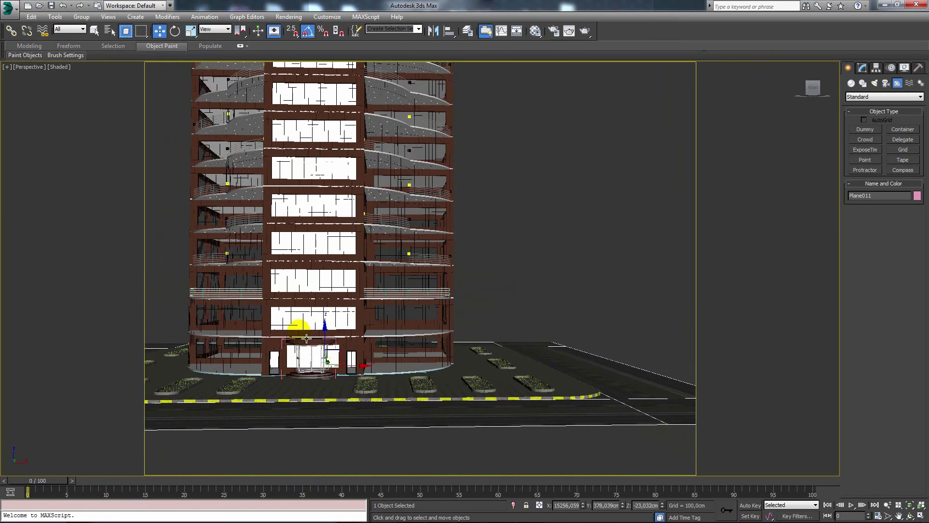
pyautogui.scroll(-3, 307, 338)
pyautogui.keyDown('alt'); pyautogui.moveTo(307, 338); pyautogui.dragTo(310, 325, button='middle'); pyautogui.keyUp('alt')
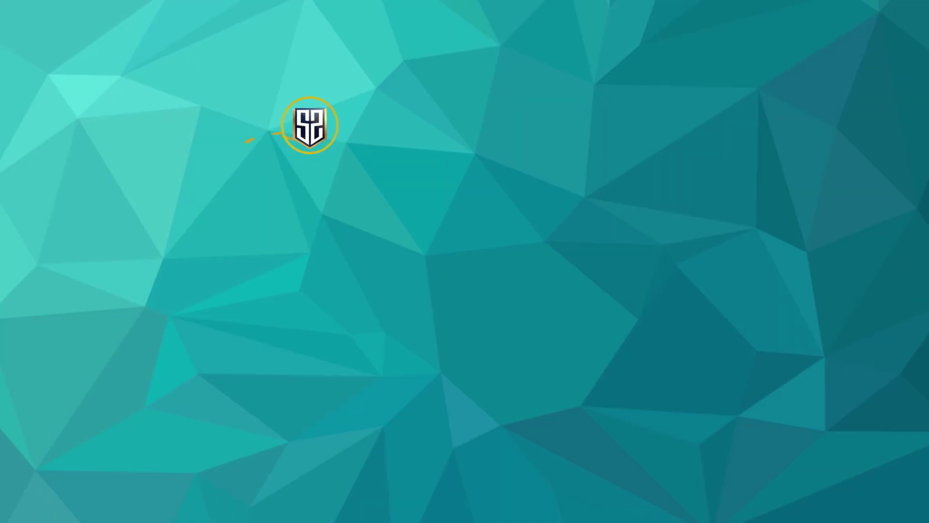